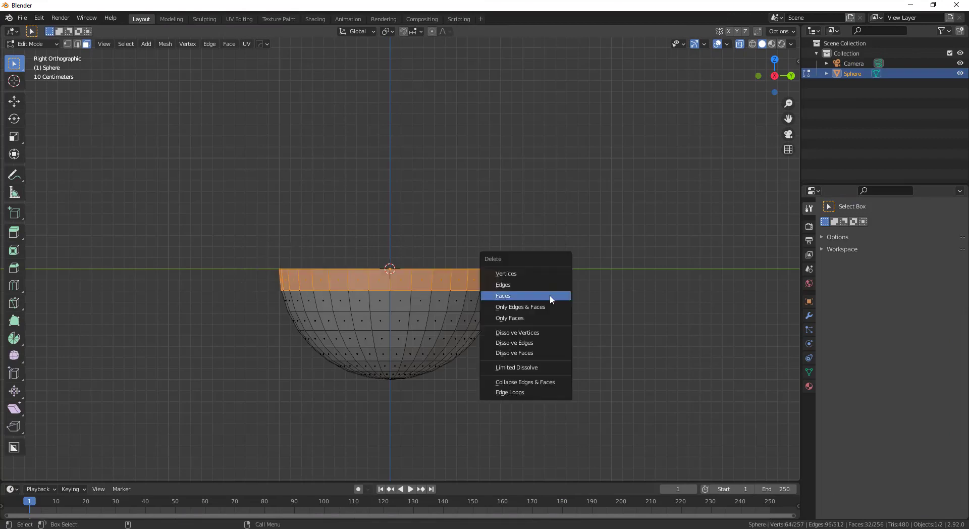
- Delete the selected upper ring of faces from the half sphere and set the bowl's origin to its geometry
{"action": "left_click", "coordinate": [551, 299]}
{"action": "key", "text": "Tab"}
{"action": "right_click", "coordinate": [367, 328]}
{"action": "mouse_move", "coordinate": [370, 365]}
{"action": "left_click", "coordinate": [403, 386]}
- Move the bowl up along Z so its origin sits at the world origin
{"action": "key", "text": "shift+space"}
{"action": "key", "text": "g"}
{"action": "left_click_drag", "start_coordinate": [389, 292], "coordinate": [397, 226]}
{"action": "mouse_move", "coordinate": [398, 227]}
{"action": "middle_mouse_down"}
{"action": "mouse_move", "coordinate": [422, 251]}
{"action": "mouse_move", "coordinate": [418, 302]}
{"action": "middle_mouse_up"}
{"action": "left_click", "coordinate": [453, 361]}
{"action": "scroll", "coordinate": [453, 361], "scroll_direction": "up", "scroll_amount": 4}
{"action": "scroll", "coordinate": [453, 361], "scroll_direction": "down", "scroll_amount": 3}
- Shade the bowl smooth and turn on Auto Smooth at 30°
{"action": "left_click", "coordinate": [434, 318]}
{"action": "key", "text": "F3"}
{"action": "type", "text": "sha"}
{"action": "left_click", "coordinate": [507, 416]}
{"action": "left_click", "coordinate": [808, 372]}
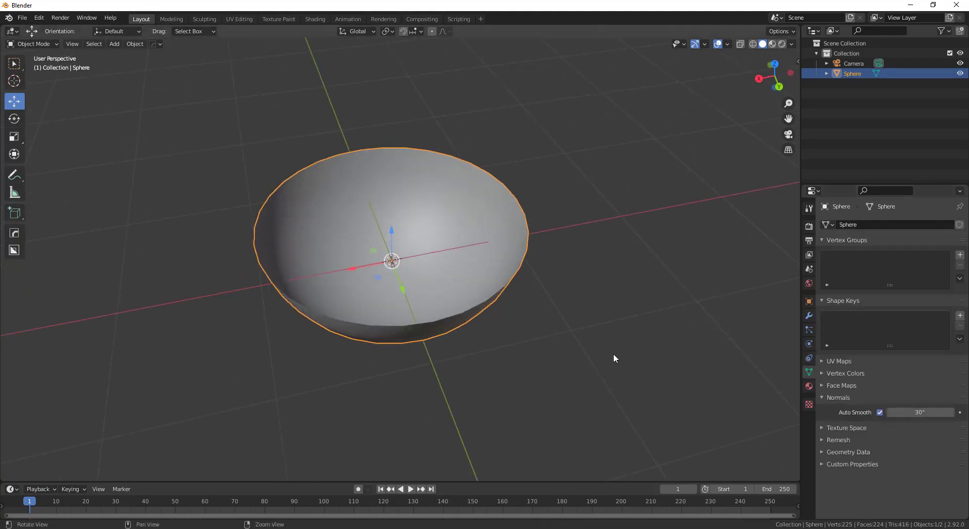
- Add a Solidify modifier and a Subdivision Surface modifier to the bowl
{"action": "left_click_drag", "start_coordinate": [613, 353], "coordinate": [570, 323], "text": "alt"}
{"action": "left_click", "coordinate": [808, 315]}
{"action": "left_click", "coordinate": [846, 224]}
{"action": "left_click", "coordinate": [764, 398]}
{"action": "scroll", "coordinate": [347, 294], "scroll_direction": "up", "scroll_amount": 3}
{"action": "left_click_drag", "start_coordinate": [340, 288], "coordinate": [354, 309], "text": "alt"}
{"action": "left_click", "coordinate": [837, 224]}
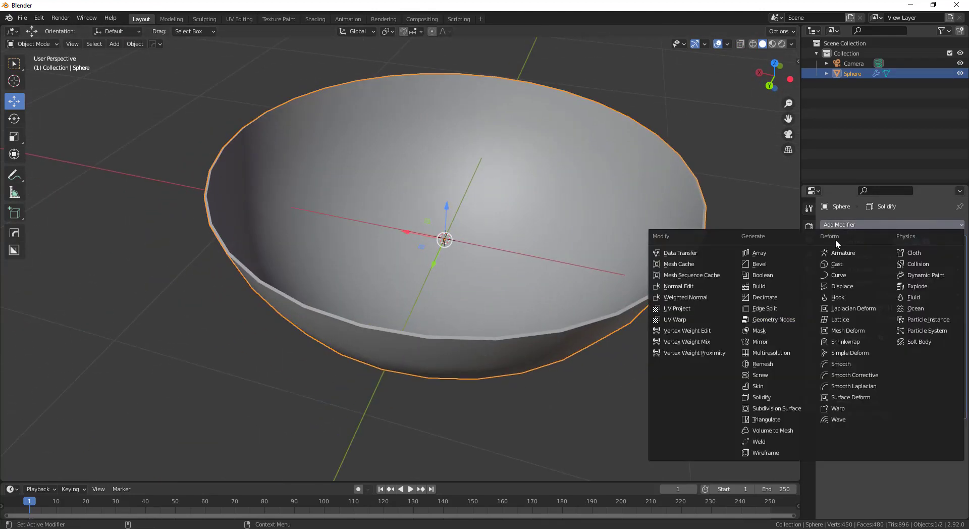
{"action": "left_click", "coordinate": [776, 408]}
{"action": "mouse_move", "coordinate": [603, 382]}
{"action": "middle_mouse_down"}
{"action": "mouse_move", "coordinate": [605, 296]}
{"action": "mouse_move", "coordinate": [594, 382]}
{"action": "middle_mouse_up"}
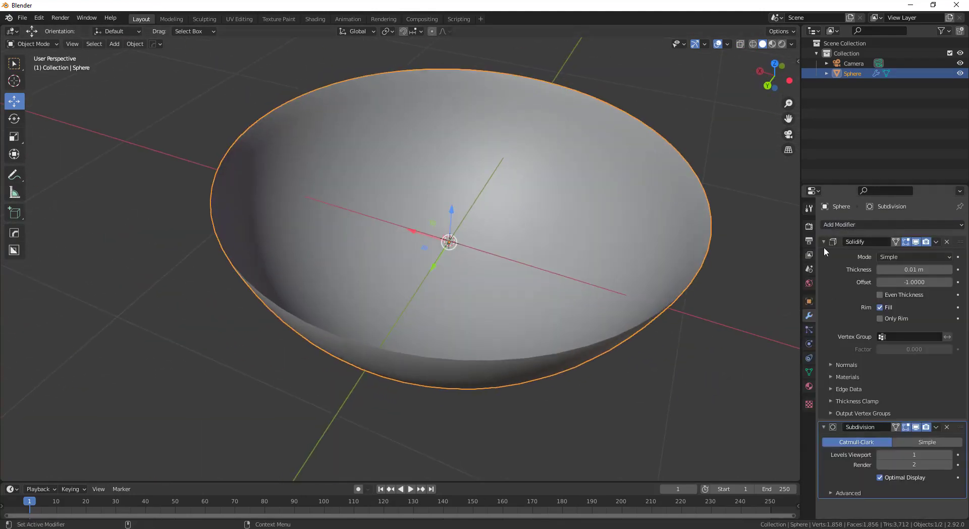
- Place the Subdivision modifier above Solidify and set the Solidify thickness to 0.03 m
{"action": "left_click", "coordinate": [824, 241]}
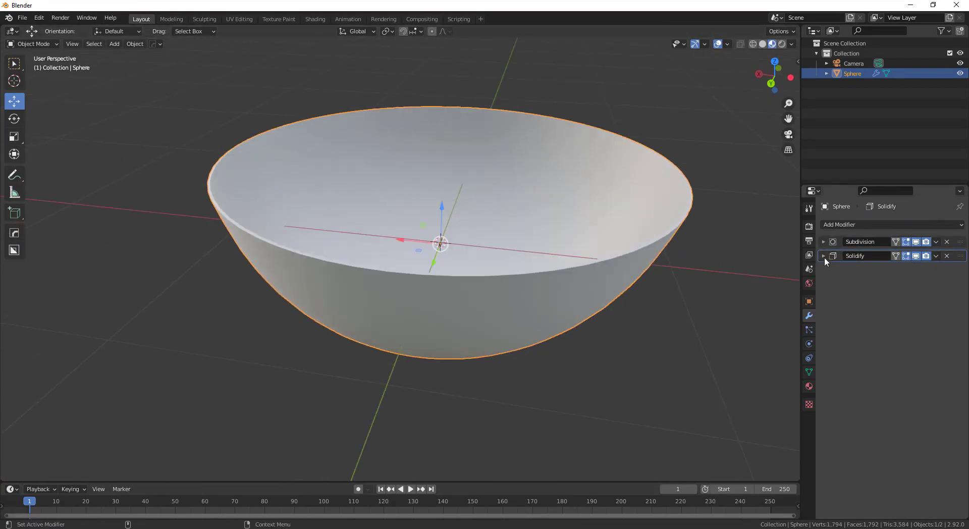
{"action": "left_click", "coordinate": [824, 256]}
{"action": "scroll", "coordinate": [584, 301], "scroll_direction": "down", "scroll_amount": 5}
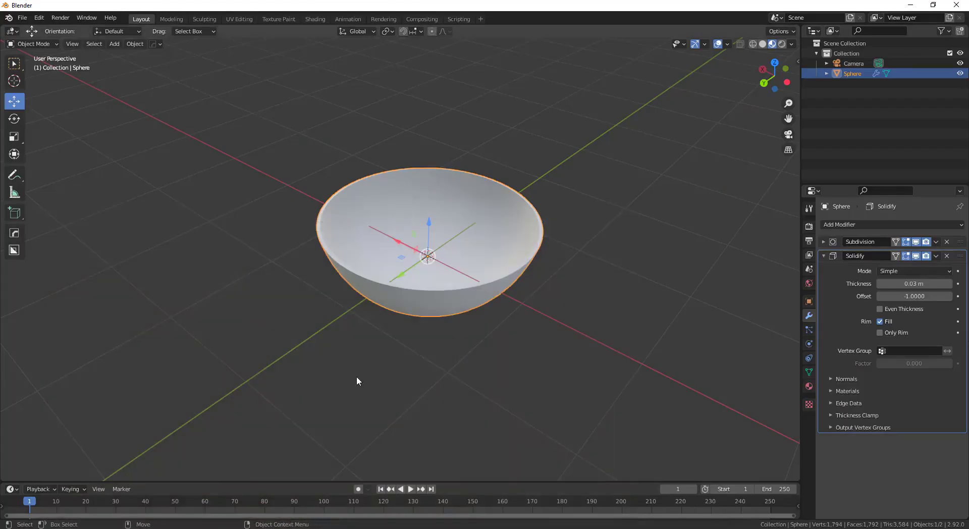
{"action": "middle_click_drag", "start_coordinate": [356, 380], "coordinate": [516, 247]}
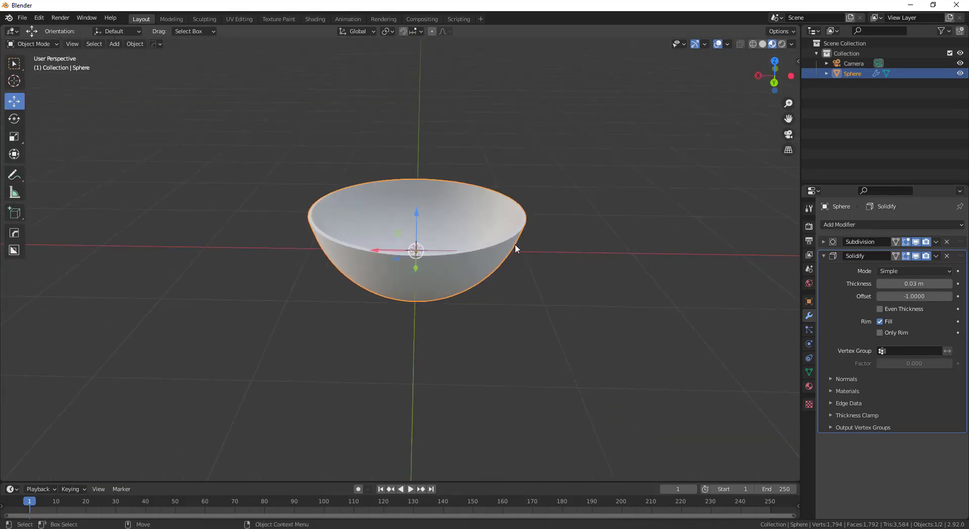
- Place a smaller, tilted duplicate of the bowl inside the original one
{"action": "left_click_drag", "start_coordinate": [417, 216], "coordinate": [416, 222]}
{"action": "key", "text": "ctrl+z"}
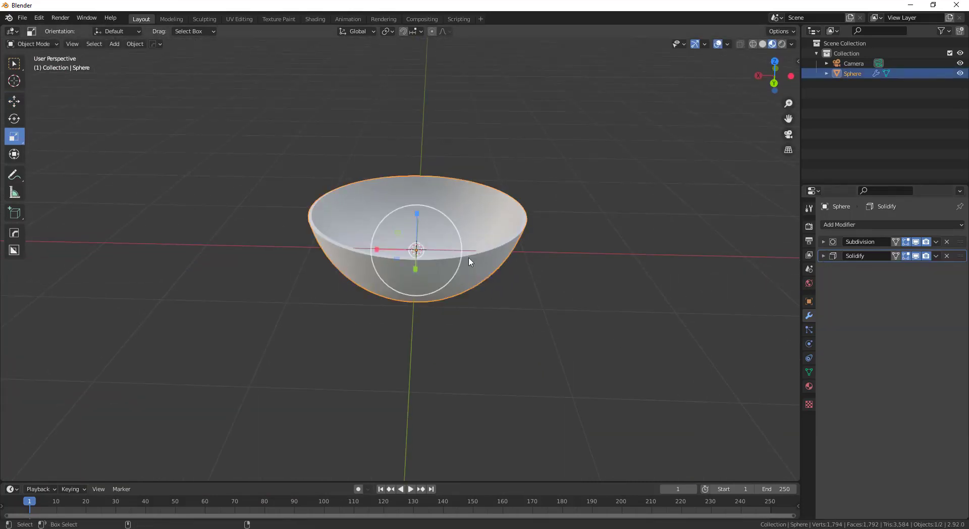
{"action": "key", "text": "ctrl+KP_1"}
{"action": "key", "text": "r"}
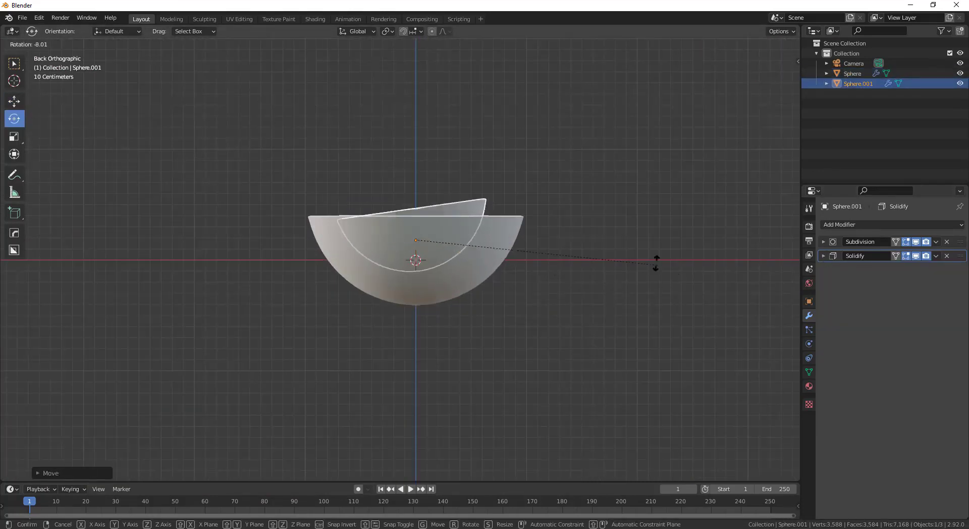
{"action": "middle_click_drag", "start_coordinate": [427, 258], "coordinate": [604, 271]}
- Set the inner bowl's Solidify thickness to 0.16 m
{"action": "left_click", "coordinate": [823, 256]}
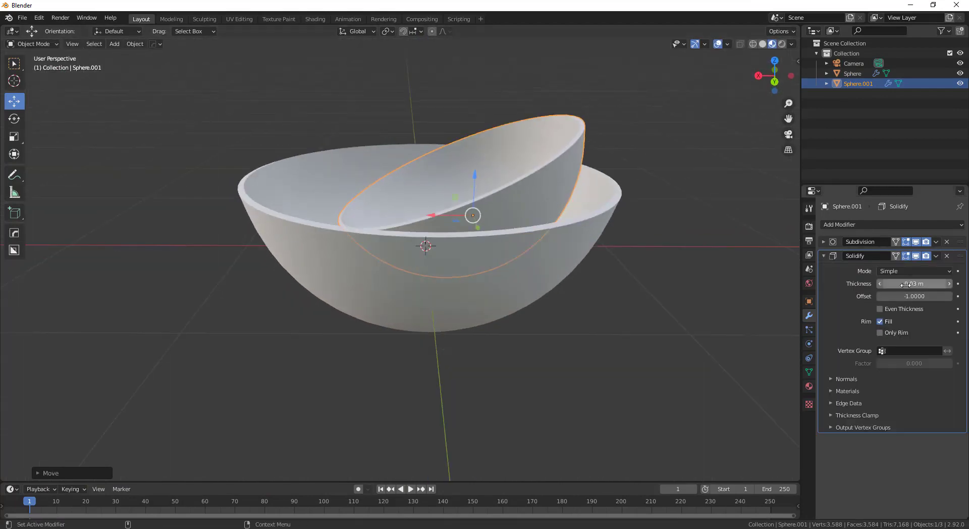
{"action": "scroll", "coordinate": [516, 293], "scroll_direction": "down", "scroll_amount": 3}
{"action": "mouse_move", "coordinate": [516, 293]}
{"action": "middle_mouse_down"}
{"action": "mouse_move", "coordinate": [499, 301]}
{"action": "mouse_move", "coordinate": [516, 290]}
{"action": "middle_mouse_up"}
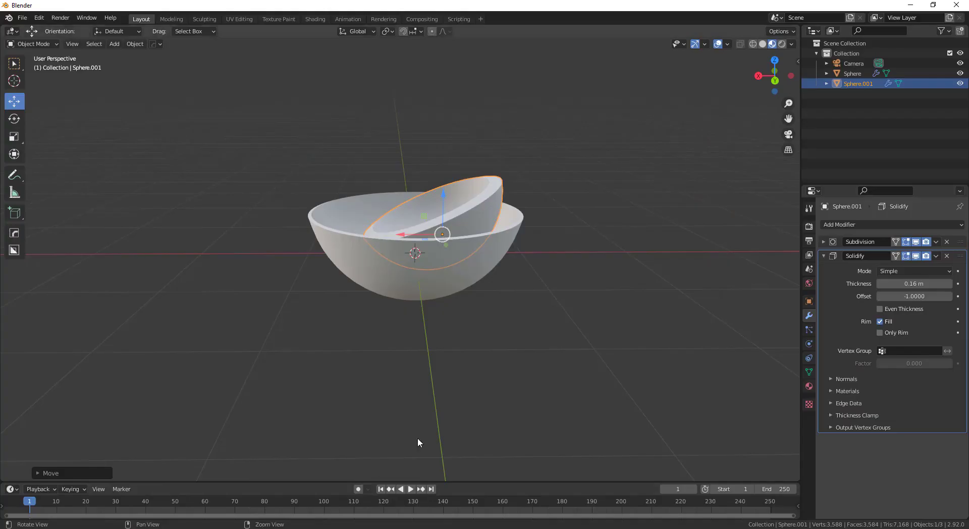
- Tilt the inner bowl nearly upright so its opening faces forward, and raise it inside the outer bowl
{"action": "middle_click_drag", "start_coordinate": [543, 255], "coordinate": [545, 228], "text": "alt"}
{"action": "left_click_drag", "start_coordinate": [430, 263], "coordinate": [419, 275]}
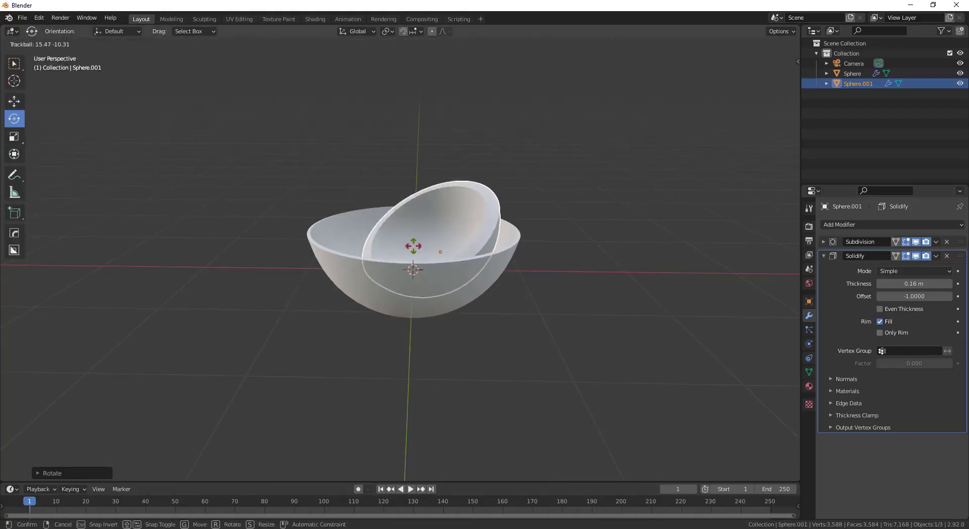
{"action": "key", "text": "shift+space"}
{"action": "key", "text": "s"}
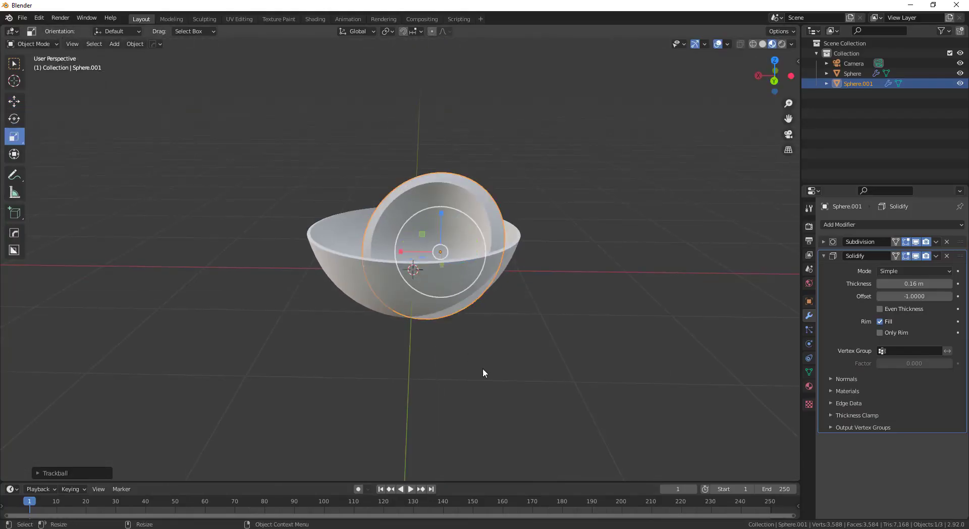
{"action": "left_click_drag", "start_coordinate": [443, 213], "coordinate": [447, 191]}
{"action": "left_click_drag", "start_coordinate": [475, 336], "coordinate": [479, 344]}
{"action": "middle_click_drag", "start_coordinate": [478, 343], "coordinate": [424, 378]}
- Adjust the upright bowl's position inside the outer bowl and refine its rotation
{"action": "key", "text": "shift+space"}
{"action": "key", "text": "g"}
{"action": "left_click_drag", "start_coordinate": [402, 227], "coordinate": [410, 234]}
{"action": "middle_click_drag", "start_coordinate": [410, 263], "coordinate": [448, 248]}
{"action": "key", "text": "shift+space"}
{"action": "key", "text": "r"}
{"action": "left_click_drag", "start_coordinate": [448, 249], "coordinate": [450, 275]}
{"action": "middle_click_drag", "start_coordinate": [450, 292], "coordinate": [455, 299]}
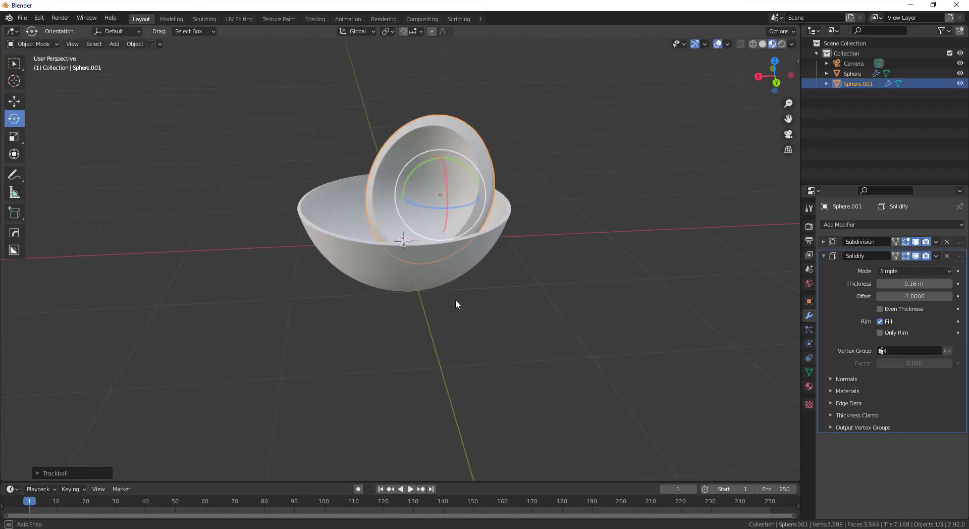
{"action": "left_click", "coordinate": [472, 330]}
- Switch the viewport to solid shading with shadows and cavity turned on
{"action": "middle_click_drag", "start_coordinate": [478, 337], "coordinate": [496, 311]}
{"action": "left_click", "coordinate": [781, 44]}
{"action": "left_click", "coordinate": [791, 44]}
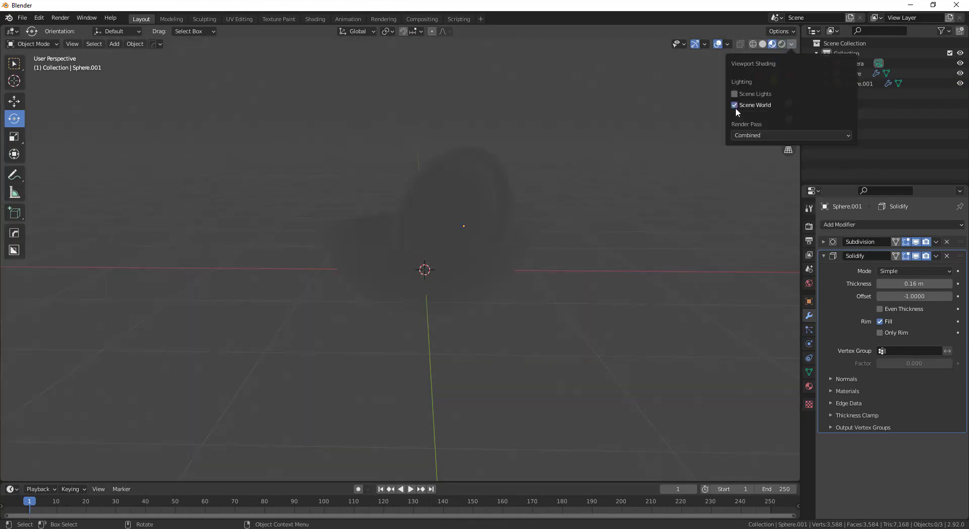
{"action": "left_click", "coordinate": [763, 44]}
{"action": "left_click", "coordinate": [792, 44]}
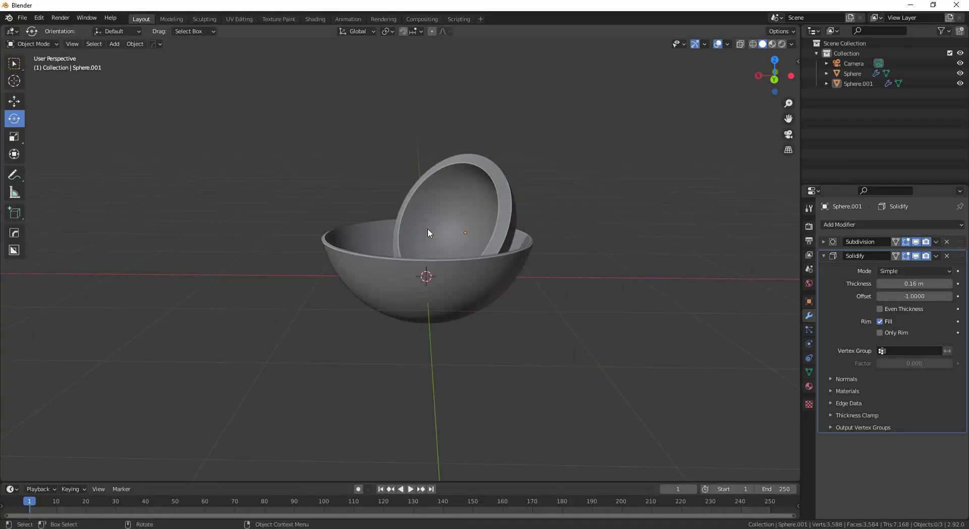
- Duplicate the upright bowl in place and clear the copy's location and rotation
{"action": "left_click", "coordinate": [428, 232]}
{"action": "key", "text": "shift+d"}
{"action": "right_click", "coordinate": [525, 285]}
{"action": "key", "text": "alt+g"}
{"action": "key", "text": "alt+r"}
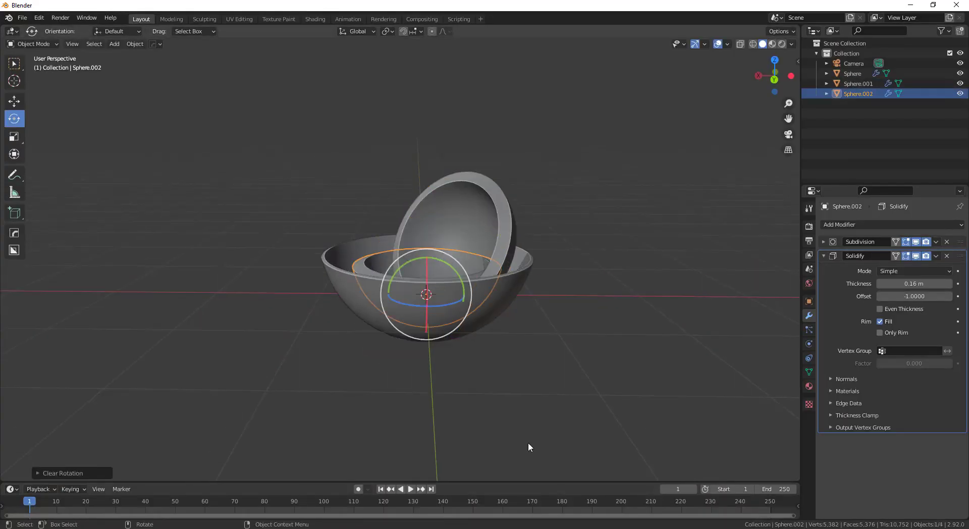
- Scale the copied bowl down and raise it to sit inside the upright bowl
{"action": "key", "text": "s"}
{"action": "left_click_drag", "start_coordinate": [457, 326], "coordinate": [450, 318]}
{"action": "key", "text": "g"}
{"action": "left_click_drag", "start_coordinate": [426, 253], "coordinate": [426, 222]}
{"action": "middle_click_drag", "start_coordinate": [511, 282], "coordinate": [466, 277]}
{"action": "middle_click_drag", "start_coordinate": [575, 341], "coordinate": [490, 386]}
- Shift the smallest bowl horizontally so it nests centrally within the upright bowl
{"action": "left_click", "coordinate": [14, 101]}
{"action": "left_click_drag", "start_coordinate": [411, 257], "coordinate": [407, 254]}
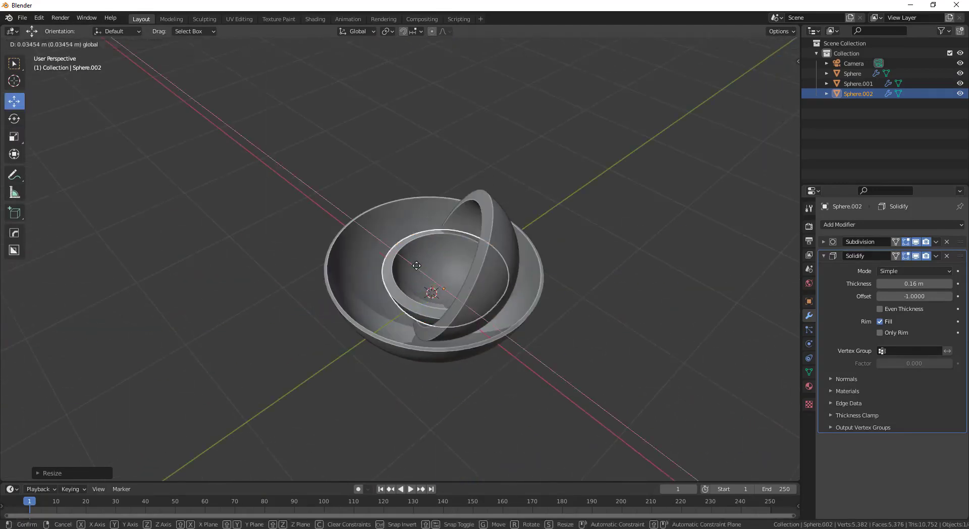
{"action": "middle_click_drag", "start_coordinate": [406, 282], "coordinate": [449, 272]}
{"action": "left_click_drag", "start_coordinate": [450, 284], "coordinate": [446, 278]}
{"action": "middle_click_drag", "start_coordinate": [421, 320], "coordinate": [465, 275]}
{"action": "left_click", "coordinate": [547, 262]}
- Add a UV sphere, scaled down and positioned in the centre of the smallest bowl
{"action": "middle_click_drag", "start_coordinate": [548, 262], "coordinate": [502, 252]}
{"action": "left_click", "coordinate": [114, 44]}
{"action": "mouse_move", "coordinate": [130, 56]}
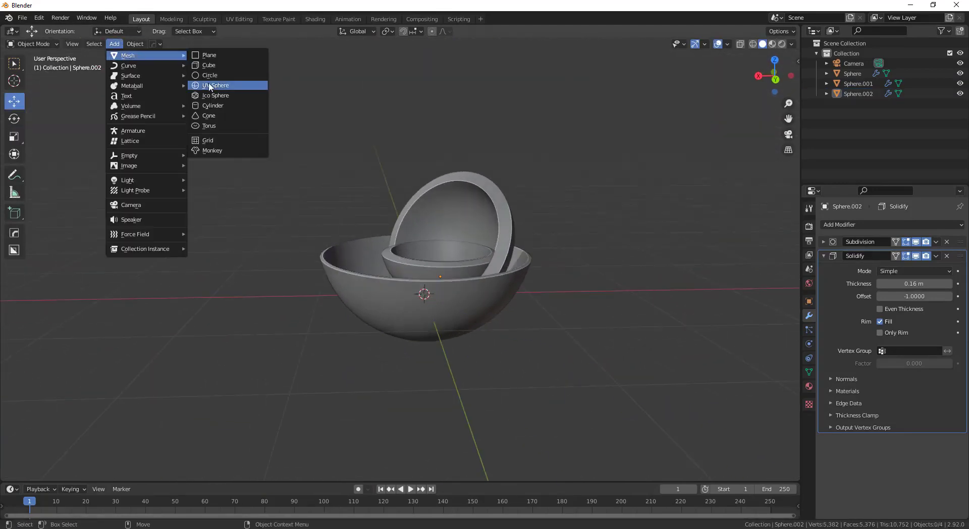
{"action": "left_click", "coordinate": [214, 84]}
{"action": "key", "text": "s"}
{"action": "middle_click_drag", "start_coordinate": [389, 254], "coordinate": [448, 270]}
{"action": "key", "text": "g"}
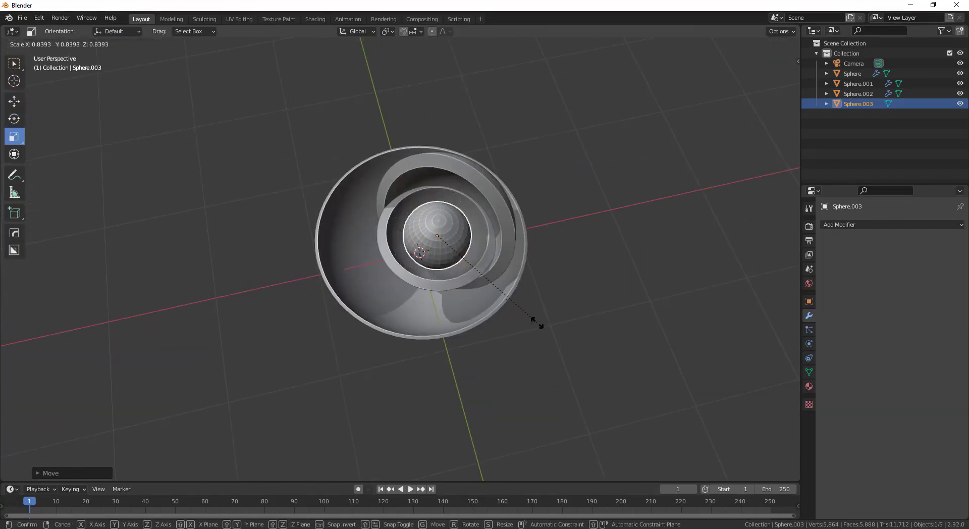
{"action": "left_click", "coordinate": [536, 322]}
{"action": "middle_click_drag", "start_coordinate": [537, 323], "coordinate": [474, 328]}
- Move the upright bowl back along X, behind the small sphere
{"action": "left_click", "coordinate": [467, 287]}
{"action": "key", "text": "shift+space"}
{"action": "key", "text": "g"}
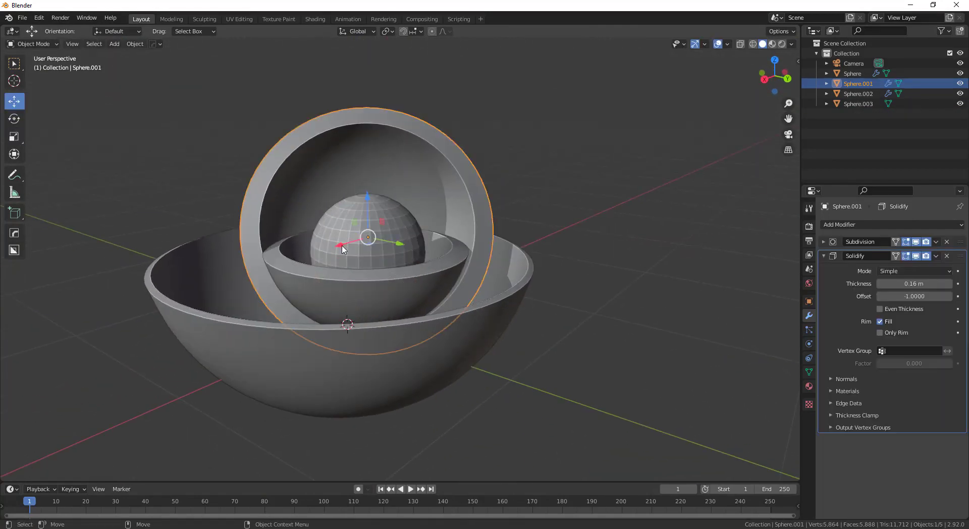
{"action": "left_click_drag", "start_coordinate": [342, 246], "coordinate": [374, 238]}
{"action": "left_click_drag", "start_coordinate": [429, 224], "coordinate": [397, 214], "text": "alt"}
- Shade the small sphere smooth and turn on Auto Smooth at 30°
{"action": "left_click", "coordinate": [398, 216]}
{"action": "right_click", "coordinate": [566, 197]}
{"action": "left_click", "coordinate": [569, 197]}
{"action": "left_click", "coordinate": [809, 372]}
{"action": "left_click", "coordinate": [880, 413]}
{"action": "left_click", "coordinate": [556, 374]}
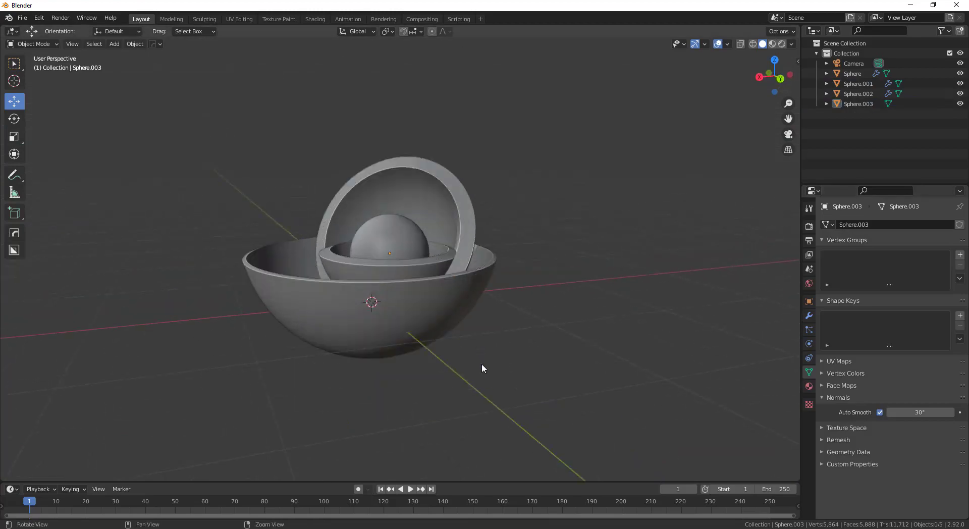
- Scale the outer bowl down to fit more closely around the inner shapes
{"action": "middle_click_drag", "start_coordinate": [481, 368], "coordinate": [580, 363]}
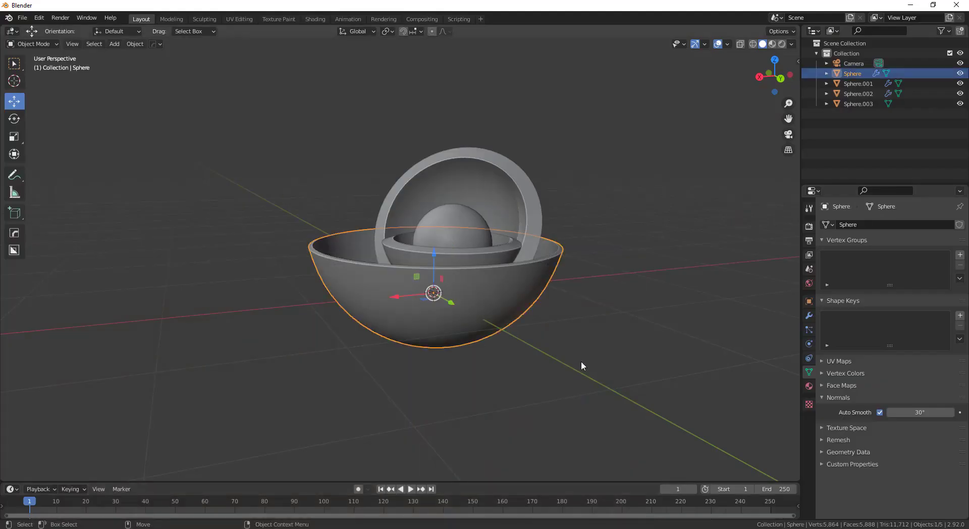
{"action": "key", "text": "shift+space"}
{"action": "key", "text": "r"}
{"action": "middle_click_drag", "start_coordinate": [581, 364], "coordinate": [439, 416]}
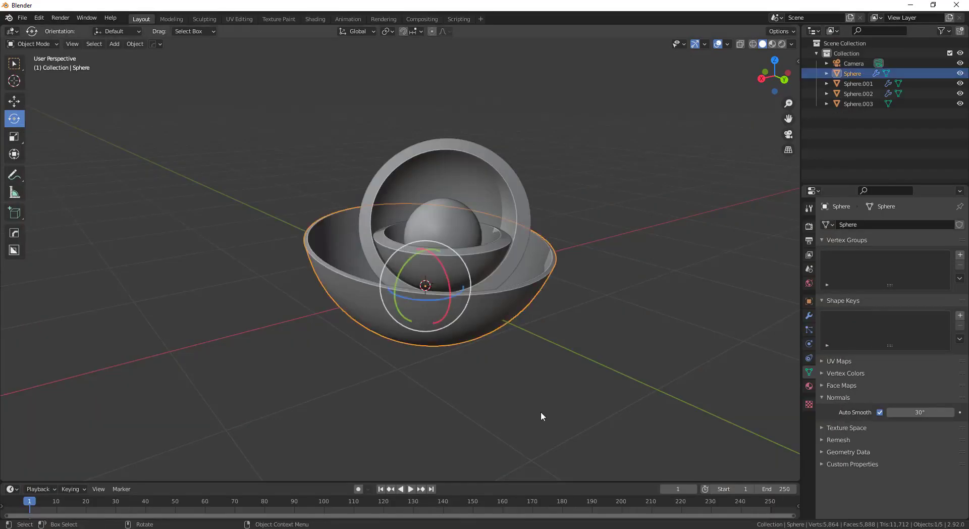
{"action": "middle_click_drag", "start_coordinate": [576, 454], "coordinate": [561, 447]}
{"action": "key", "text": "s"}
{"action": "left_click", "coordinate": [529, 420]}
- Set the upright bowl's Solidify thickness to 0.13 m and its offset to -0.6316
{"action": "left_click", "coordinate": [530, 243]}
{"action": "left_click", "coordinate": [808, 315]}
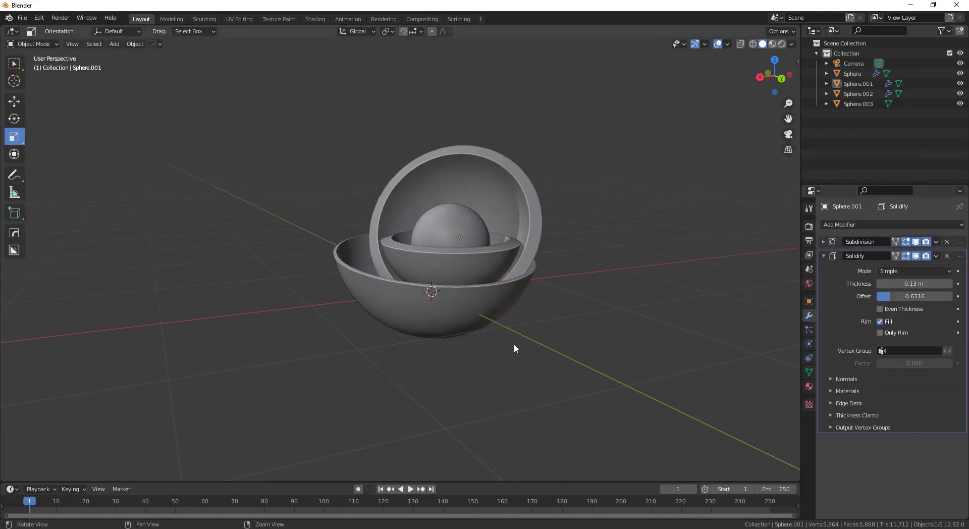
{"action": "left_click_drag", "start_coordinate": [514, 344], "coordinate": [500, 376], "text": "alt"}
- Tilt the outer bowl freely so its rim slopes down to one side
{"action": "left_click", "coordinate": [422, 353]}
{"action": "key", "text": "e"}
{"action": "left_click_drag", "start_coordinate": [437, 315], "coordinate": [434, 322]}
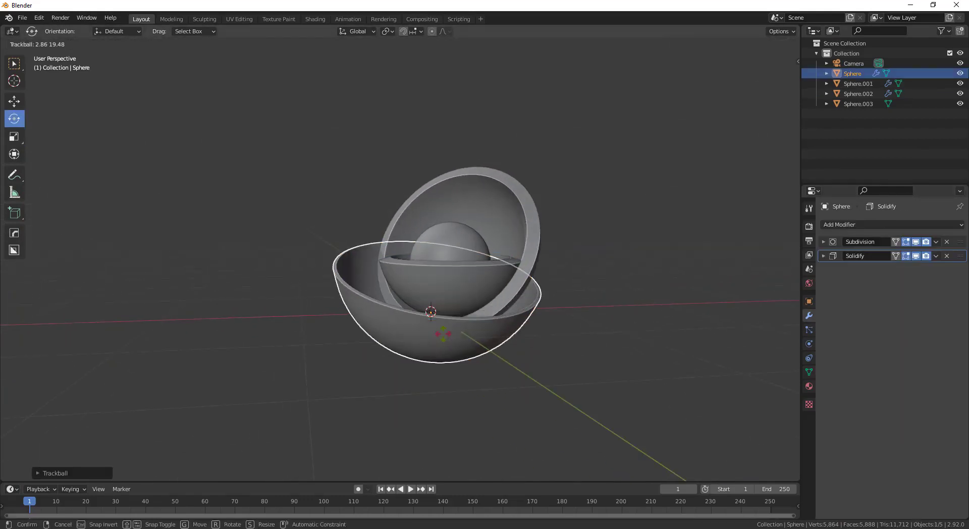
{"action": "left_click", "coordinate": [537, 418]}
{"action": "mouse_move", "coordinate": [457, 416]}
{"action": "middle_mouse_down"}
{"action": "mouse_move", "coordinate": [446, 392]}
{"action": "mouse_move", "coordinate": [443, 408]}
{"action": "mouse_move", "coordinate": [446, 391]}
{"action": "middle_mouse_up"}
{"action": "scroll", "coordinate": [446, 392], "scroll_direction": "up", "scroll_amount": 3}
{"action": "scroll", "coordinate": [447, 391], "scroll_direction": "down", "scroll_amount": 1}
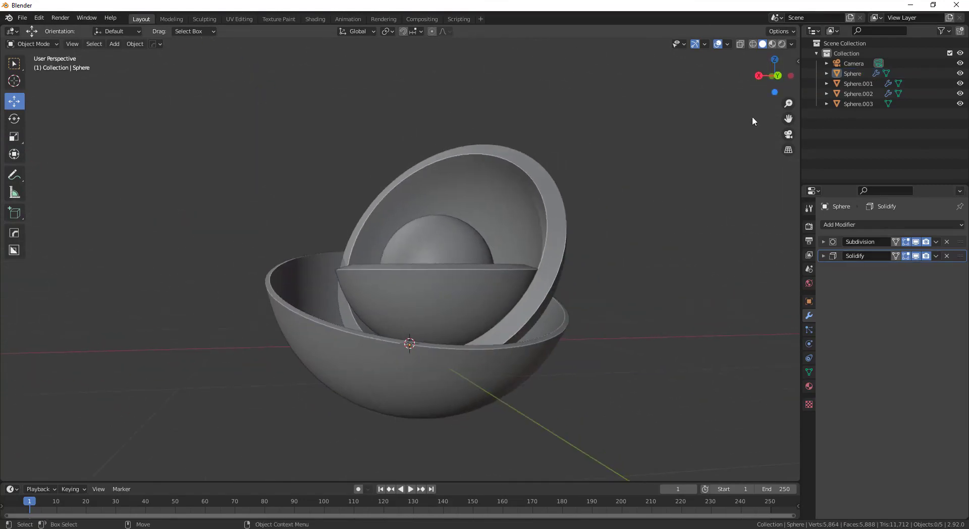
- Switch to rendered shading and add an area light raised about 1.36 m above the origin
{"action": "left_click", "coordinate": [781, 44]}
{"action": "left_click", "coordinate": [115, 44]}
{"action": "left_click", "coordinate": [211, 215]}
{"action": "left_click_drag", "start_coordinate": [399, 301], "coordinate": [460, 54]}
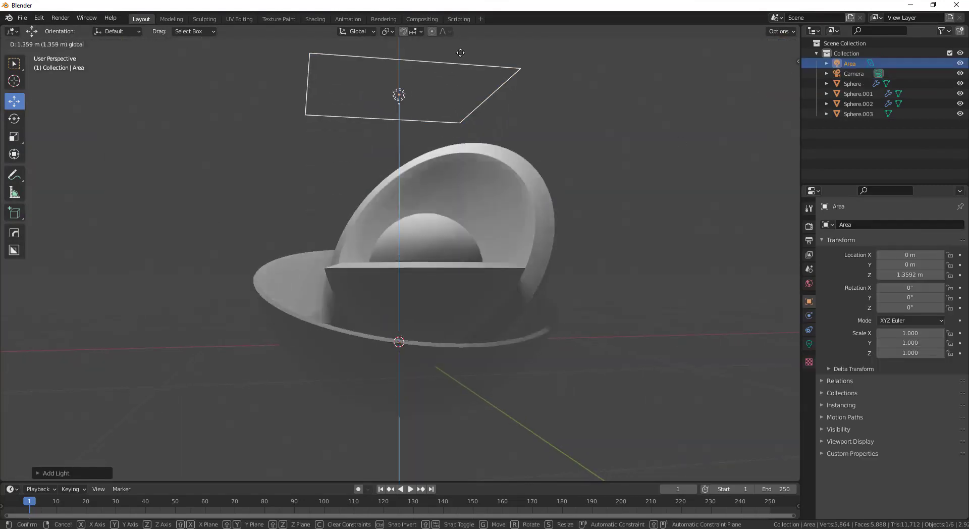
- Tilt the area light toward the bowls and move it to about X -0.94 m, Z 1.61 m
{"action": "scroll", "coordinate": [454, 66], "scroll_direction": "down", "scroll_amount": 3}
{"action": "left_click_drag", "start_coordinate": [399, 113], "coordinate": [399, 89]}
{"action": "key", "text": "r"}
{"action": "left_click", "coordinate": [422, 96]}
{"action": "left_click_drag", "start_coordinate": [358, 128], "coordinate": [460, 145]}
- Duplicate the area light, clear the copy's location and rotation, and raise it to about 1.64 m
{"action": "key", "text": "shift+d"}
{"action": "right_click", "coordinate": [468, 131]}
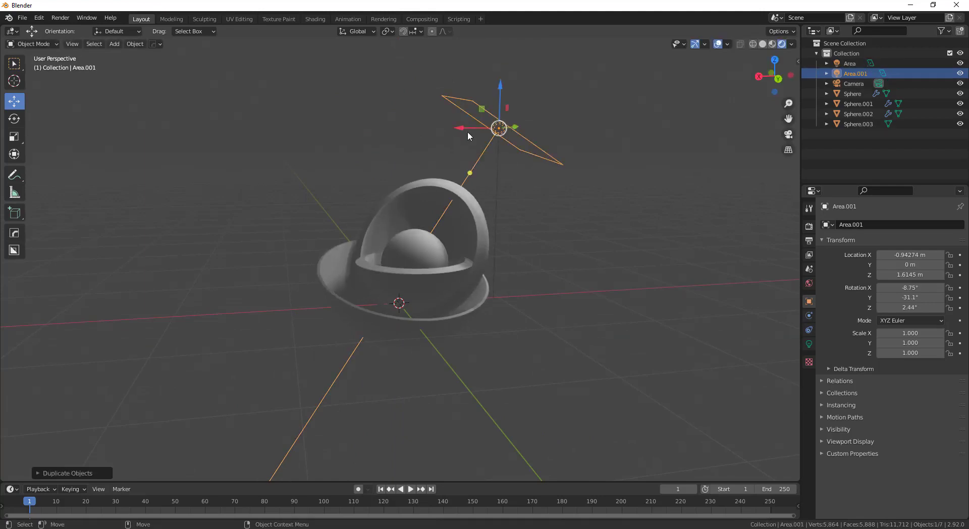
{"action": "key", "text": "alt+g"}
{"action": "key", "text": "alt+r"}
{"action": "left_click", "coordinate": [398, 302]}
{"action": "left_click_drag", "start_coordinate": [400, 265], "coordinate": [402, 81]}
- Rotate the second area light 16.4° about Y and move it to about X 0.83 m, Y -0.30 m
{"action": "key", "text": "r"}
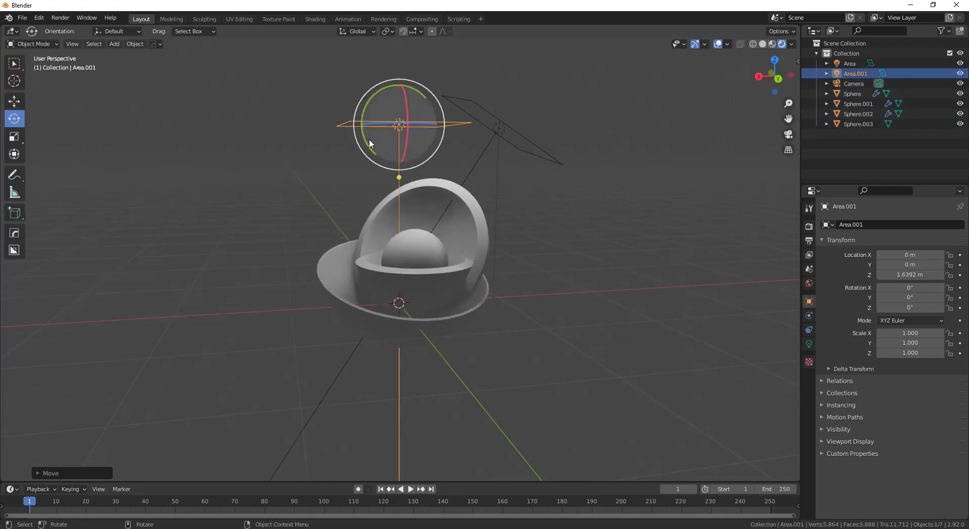
{"action": "left_click_drag", "start_coordinate": [368, 144], "coordinate": [378, 153]}
{"action": "key", "text": "g"}
{"action": "middle_click_drag", "start_coordinate": [390, 103], "coordinate": [455, 144]}
{"action": "left_click_drag", "start_coordinate": [425, 144], "coordinate": [385, 131]}
{"action": "middle_click_drag", "start_coordinate": [555, 282], "coordinate": [479, 247]}
{"action": "key", "text": "g"}
{"action": "key", "text": "x"}
{"action": "left_click", "coordinate": [350, 223]}
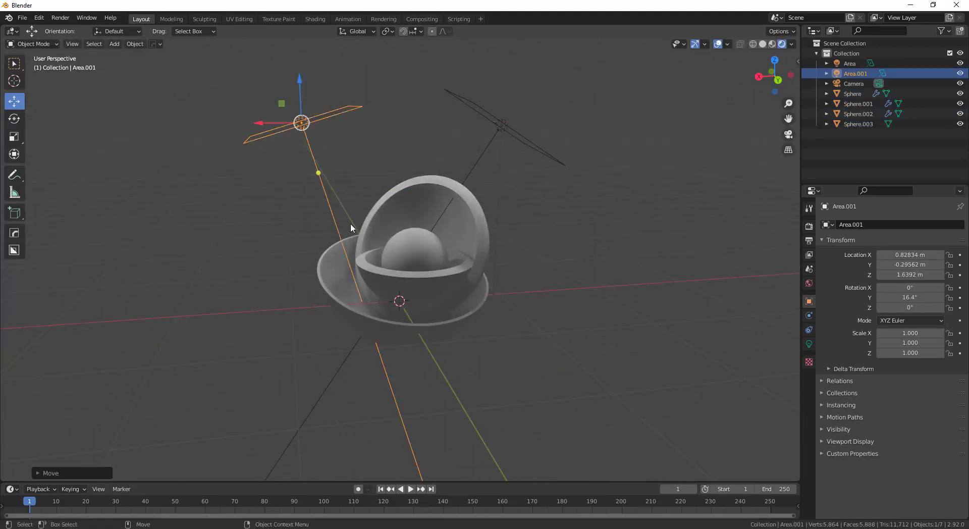
- Set the render engine to Cycles with GPU Compute and turn on NLM render denoising and Automatic viewport denoising
{"action": "scroll", "coordinate": [350, 223], "scroll_direction": "up", "scroll_amount": 2}
{"action": "middle_click_drag", "start_coordinate": [350, 223], "coordinate": [350, 307]}
{"action": "scroll", "coordinate": [351, 307], "scroll_direction": "down", "scroll_amount": 3}
{"action": "left_click", "coordinate": [352, 309]}
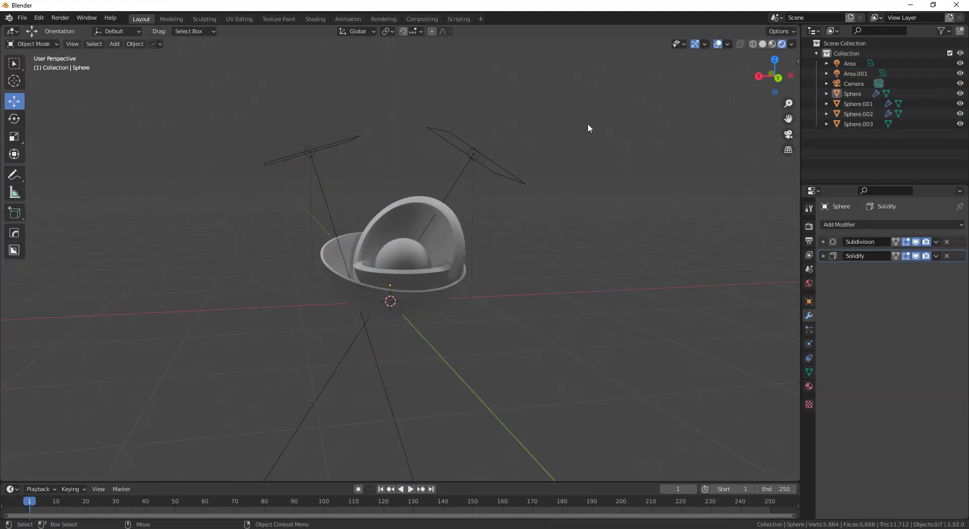
{"action": "left_click", "coordinate": [809, 241]}
{"action": "left_click", "coordinate": [809, 227]}
{"action": "left_click", "coordinate": [906, 225]}
{"action": "left_click", "coordinate": [895, 257]}
{"action": "scroll", "coordinate": [572, 329], "scroll_direction": "up", "scroll_amount": 1}
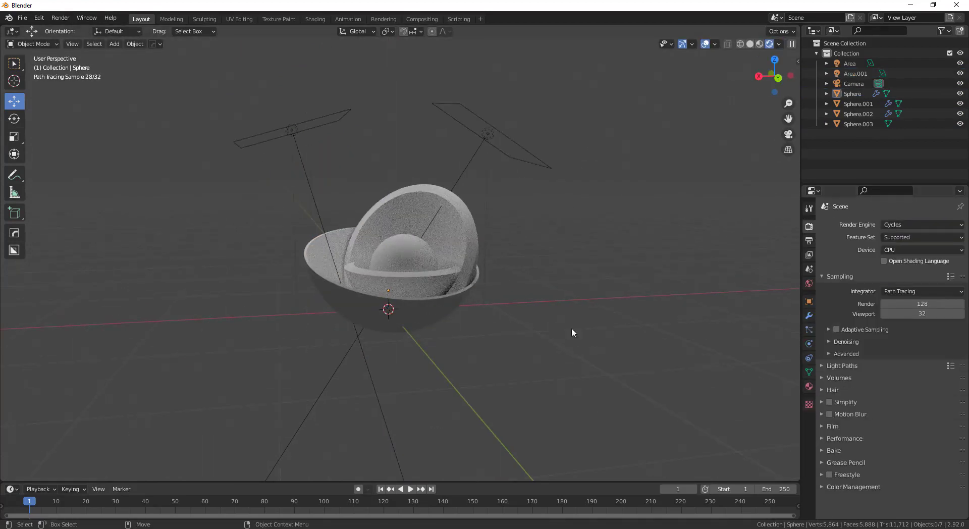
{"action": "left_click", "coordinate": [861, 342]}
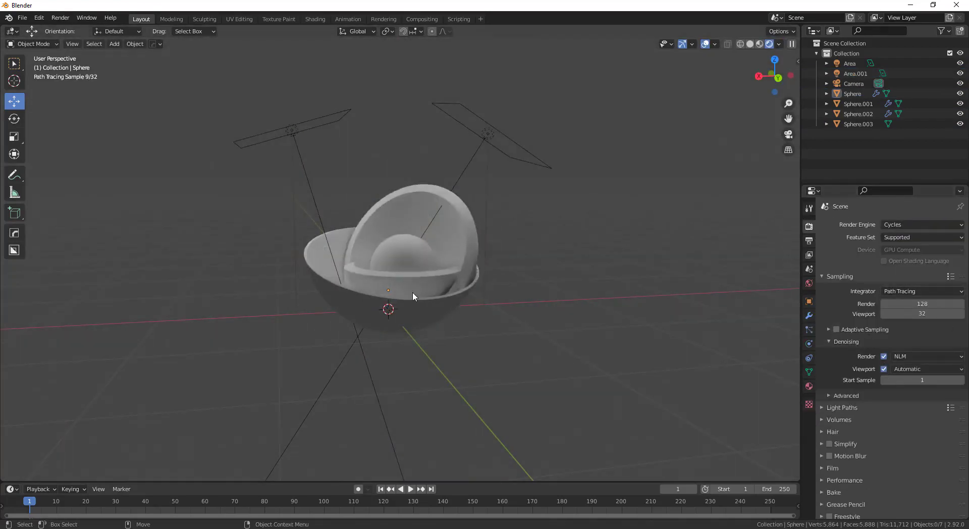
{"action": "scroll", "coordinate": [399, 253], "scroll_direction": "up", "scroll_amount": 1}
- Add a plane and lower it along Z to the underside of the outer bowl
{"action": "left_click", "coordinate": [114, 44]}
{"action": "left_click", "coordinate": [204, 56]}
{"action": "key", "text": "g"}
{"action": "key", "text": "z"}
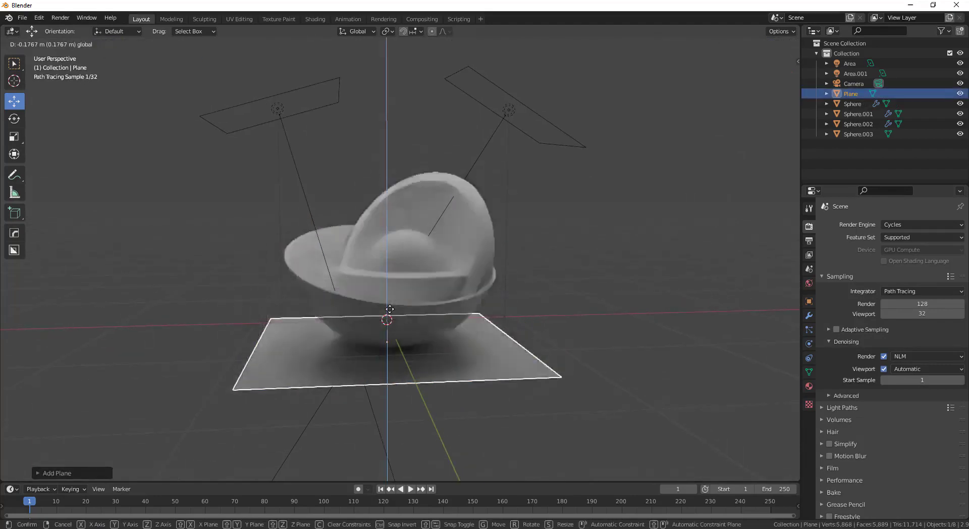
{"action": "left_click", "coordinate": [507, 408]}
{"action": "key", "text": "g"}
{"action": "key", "text": "z"}
{"action": "left_click", "coordinate": [497, 393]}
- Scale the plane up into a wide floor beneath the bowls
{"action": "key", "text": "s"}
{"action": "left_click", "coordinate": [714, 350]}
{"action": "middle_click_drag", "start_coordinate": [714, 349], "coordinate": [493, 287]}
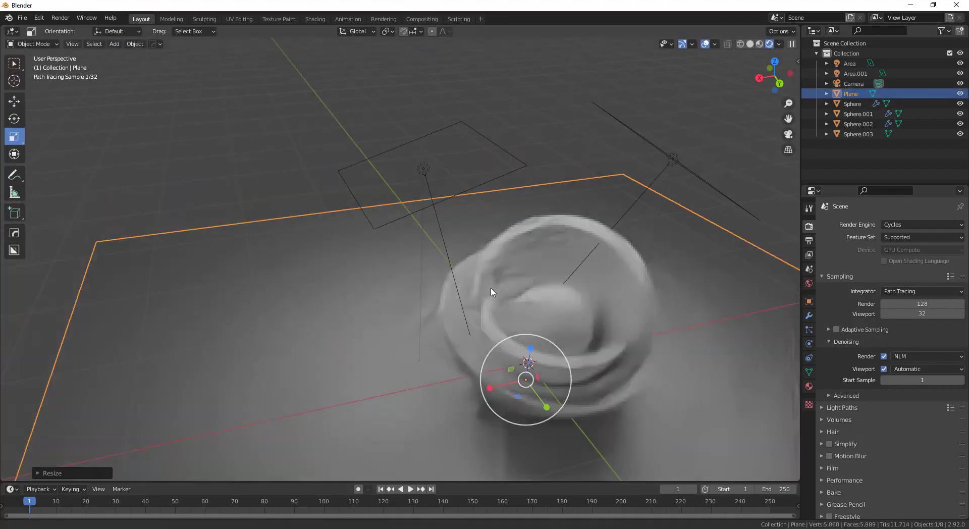
- Raise the floor plane along Z to meet the underside of the outer bowl
{"action": "key", "text": "g"}
{"action": "key", "text": "z"}
{"action": "left_click", "coordinate": [494, 333]}
- Extrude the back edge of the floor plane straight up about 5.16 m to form a backdrop wall
{"action": "key", "text": "Tab"}
{"action": "left_click", "coordinate": [240, 220]}
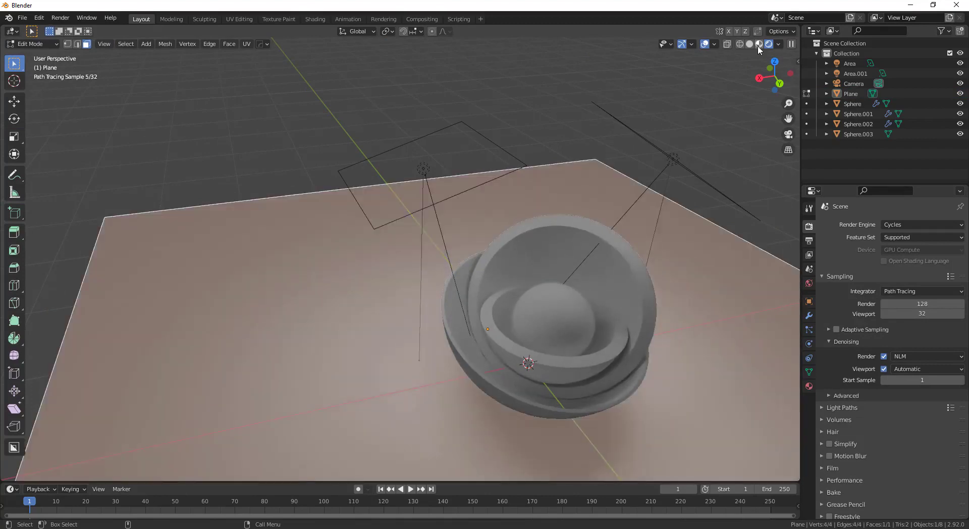
{"action": "left_click", "coordinate": [771, 44]}
{"action": "key", "text": "alt+a"}
{"action": "middle_click_drag", "start_coordinate": [343, 348], "coordinate": [251, 311]}
{"action": "scroll", "coordinate": [251, 311], "scroll_direction": "down", "scroll_amount": 5}
{"action": "left_click", "coordinate": [251, 309]}
{"action": "left_click", "coordinate": [776, 79]}
{"action": "right_click", "coordinate": [320, 268]}
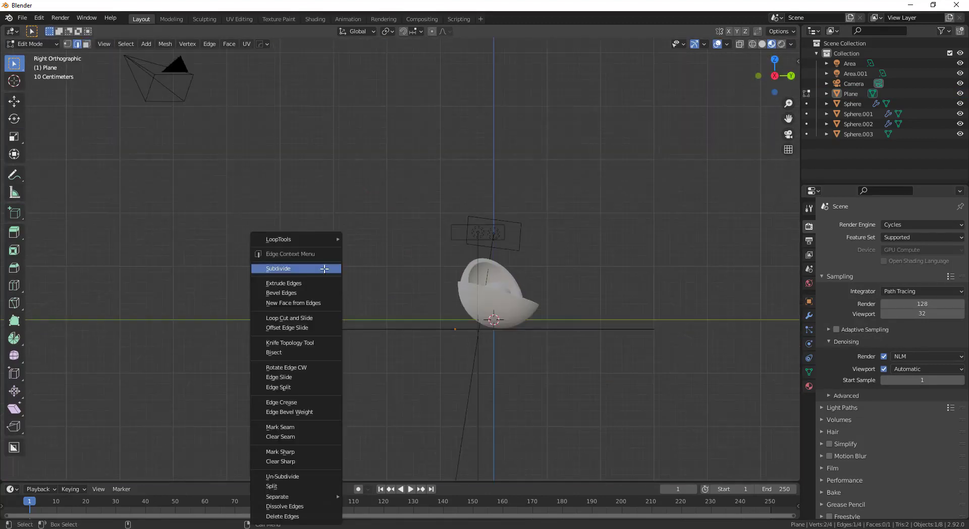
{"action": "left_click", "coordinate": [318, 281]}
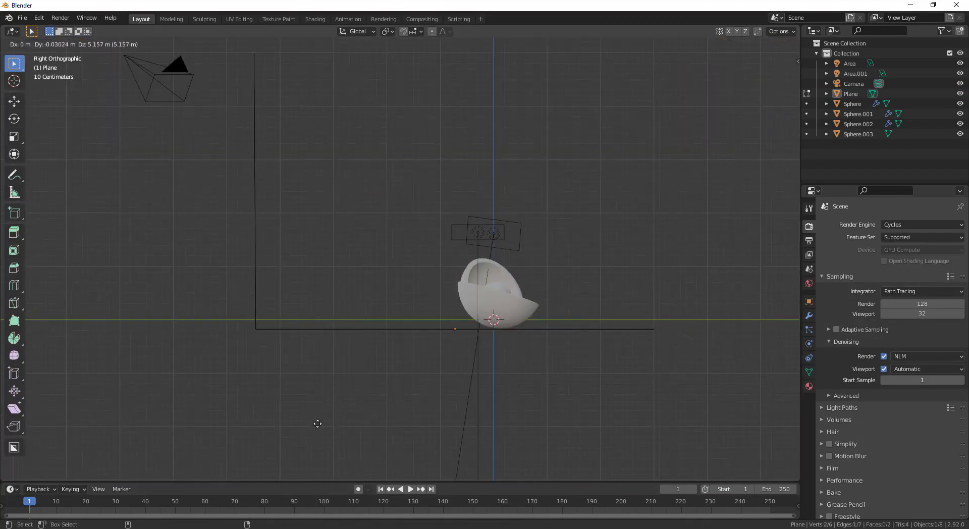
{"action": "middle_click_drag", "start_coordinate": [640, 223], "coordinate": [527, 247]}
{"action": "left_click", "coordinate": [86, 44]}
{"action": "key", "text": "Tab"}
- Show the scene in rendered shading and scale the floor and backdrop up well beyond the bowls
{"action": "left_click", "coordinate": [769, 43]}
{"action": "scroll", "coordinate": [635, 321], "scroll_direction": "up", "scroll_amount": 4}
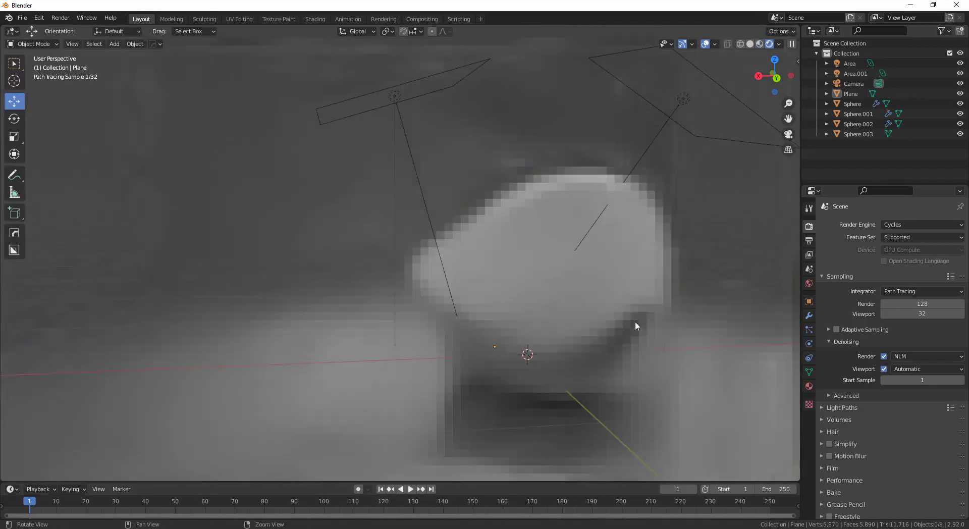
{"action": "middle_click_drag", "start_coordinate": [635, 321], "coordinate": [613, 355]}
{"action": "scroll", "coordinate": [613, 354], "scroll_direction": "down", "scroll_amount": 5}
{"action": "left_click", "coordinate": [580, 295]}
{"action": "key", "text": "s"}
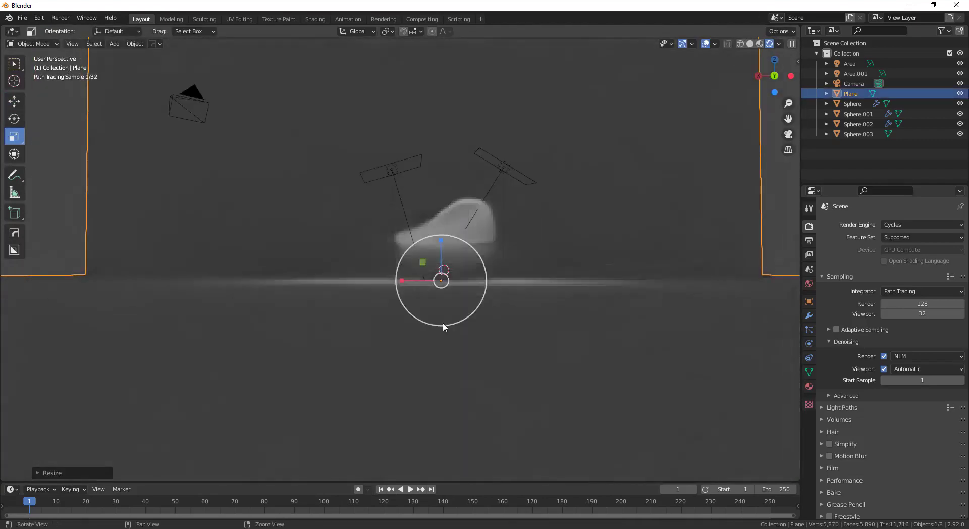
{"action": "left_click", "coordinate": [443, 325]}
- Move the floor and backdrop along Y until the wall stands a short distance behind the bowls
{"action": "key", "text": "g"}
{"action": "key", "text": "y"}
{"action": "left_click", "coordinate": [190, 113]}
{"action": "middle_click_drag", "start_coordinate": [191, 112], "coordinate": [95, 123]}
{"action": "scroll", "coordinate": [94, 124], "scroll_direction": "down", "scroll_amount": 3}
{"action": "middle_click_drag", "start_coordinate": [685, 326], "coordinate": [737, 331]}
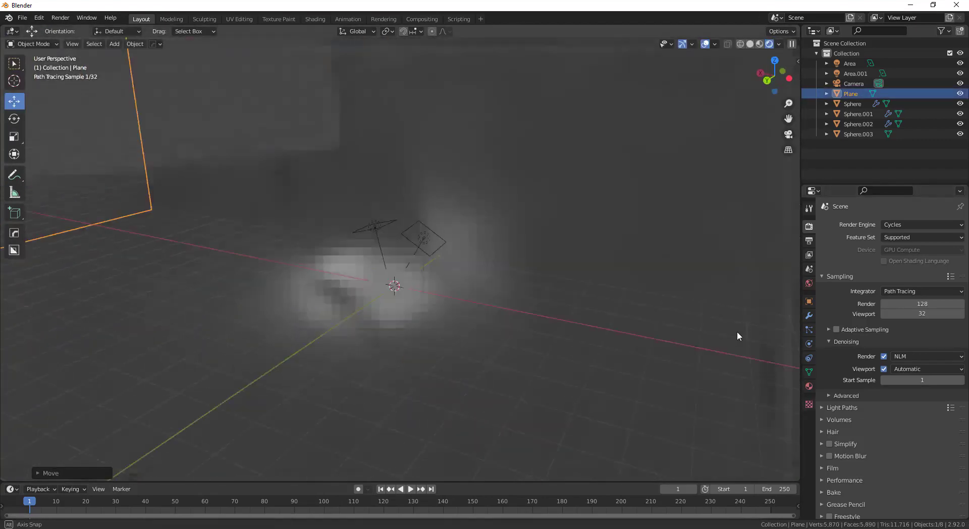
{"action": "scroll", "coordinate": [498, 343], "scroll_direction": "up", "scroll_amount": 4}
{"action": "middle_click_drag", "start_coordinate": [477, 378], "coordinate": [531, 334]}
{"action": "scroll", "coordinate": [531, 334], "scroll_direction": "up", "scroll_amount": 2}
{"action": "scroll", "coordinate": [602, 353], "scroll_direction": "down", "scroll_amount": 3}
{"action": "scroll", "coordinate": [536, 353], "scroll_direction": "up", "scroll_amount": 1}
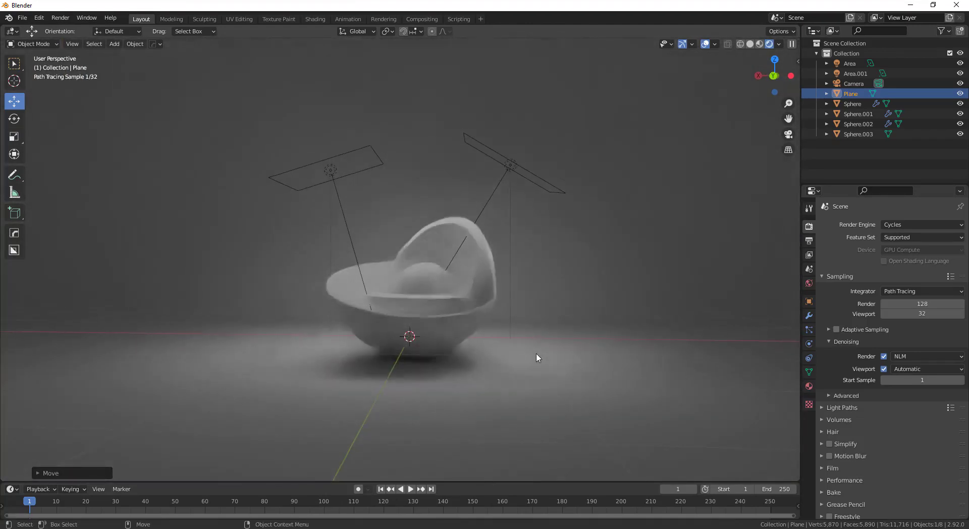
- Try the Eevee render engine with Ambient Occlusion and Bloom, and switch back to Cycles
{"action": "left_click", "coordinate": [900, 224]}
{"action": "left_click", "coordinate": [900, 234]}
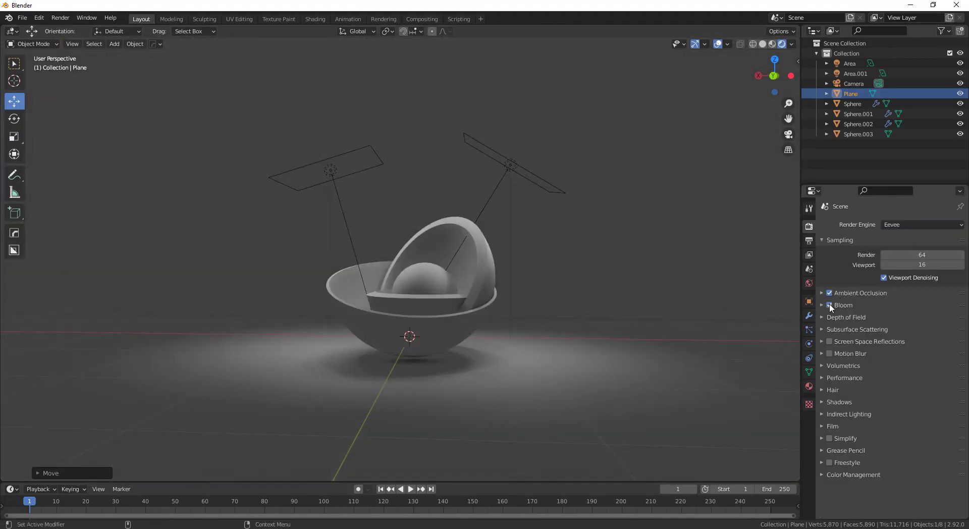
{"action": "left_click", "coordinate": [892, 258]}
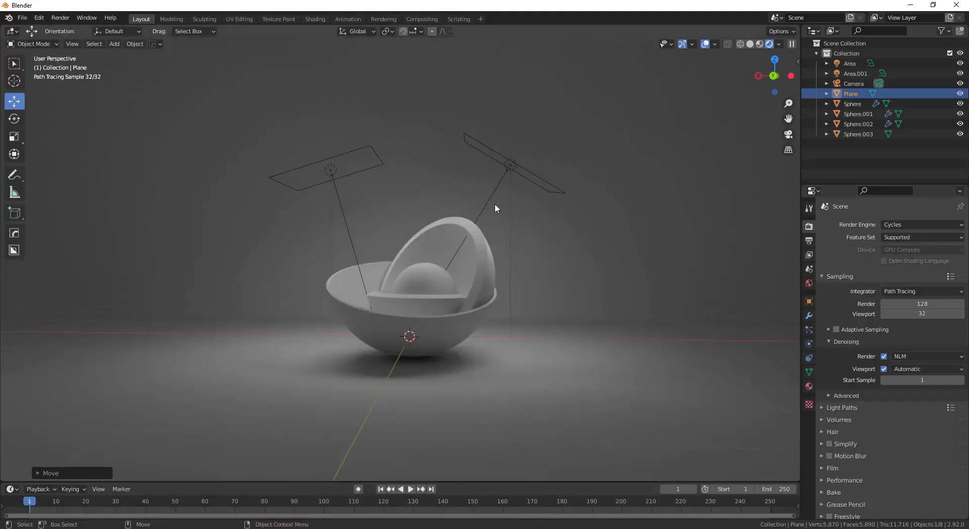
- Move the first area light outward and in front of the bowls, and aim it at the base of the bowls
{"action": "middle_click_drag", "start_coordinate": [494, 204], "coordinate": [479, 257]}
{"action": "left_click", "coordinate": [488, 217]}
{"action": "left_click_drag", "start_coordinate": [475, 234], "coordinate": [404, 413]}
{"action": "middle_click_drag", "start_coordinate": [418, 429], "coordinate": [429, 376]}
{"action": "right_click_drag", "start_coordinate": [429, 377], "coordinate": [403, 344], "text": "alt"}
{"action": "middle_click_drag", "start_coordinate": [404, 344], "coordinate": [455, 286], "text": "alt"}
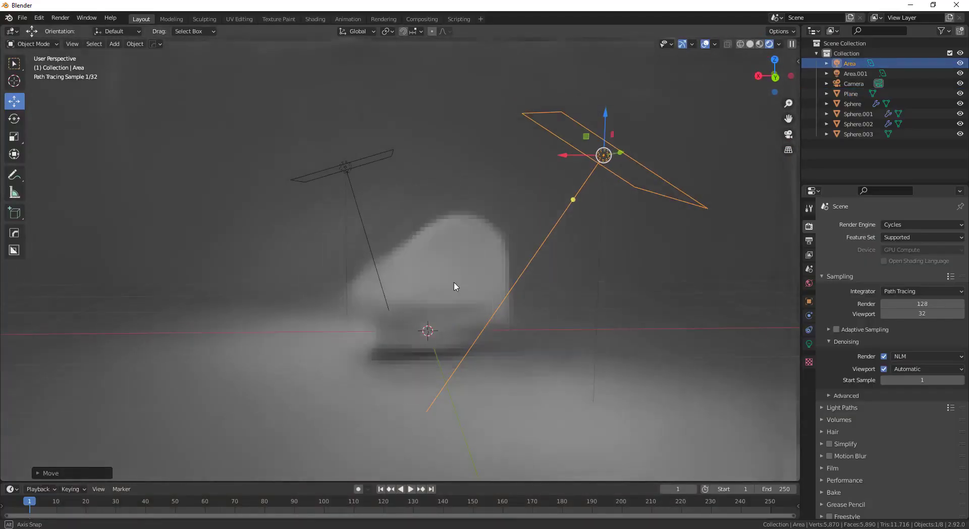
{"action": "left_click_drag", "start_coordinate": [574, 199], "coordinate": [367, 378]}
{"action": "left_click_drag", "start_coordinate": [677, 174], "coordinate": [485, 210], "text": "alt"}
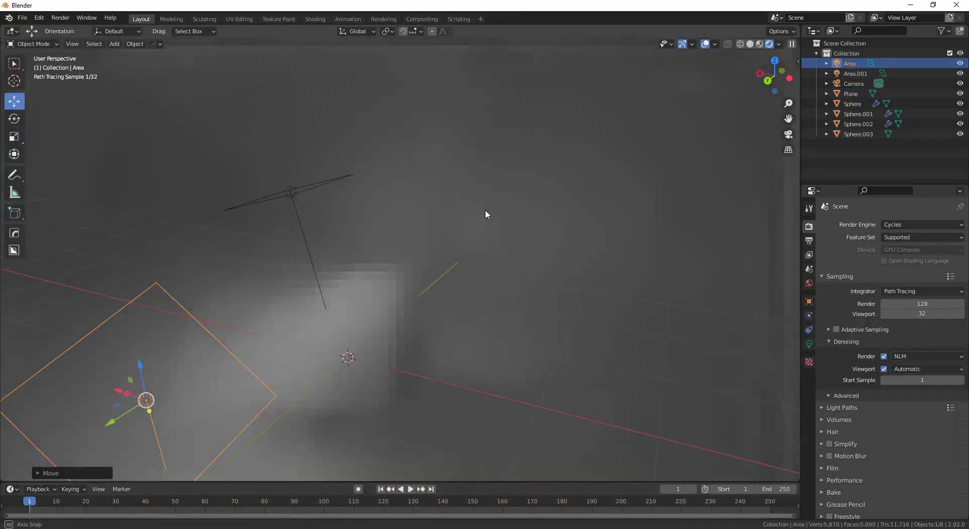
{"action": "left_click_drag", "start_coordinate": [115, 423], "coordinate": [323, 272]}
{"action": "mouse_move", "coordinate": [454, 323]}
{"action": "right_mouse_down", "text": "alt"}
{"action": "mouse_move", "coordinate": [495, 355]}
{"action": "mouse_move", "coordinate": [454, 328]}
{"action": "right_mouse_up", "text": "alt"}
- Set the first area light's size to 0.607 m and turn its Portal option off
{"action": "left_click", "coordinate": [809, 344]}
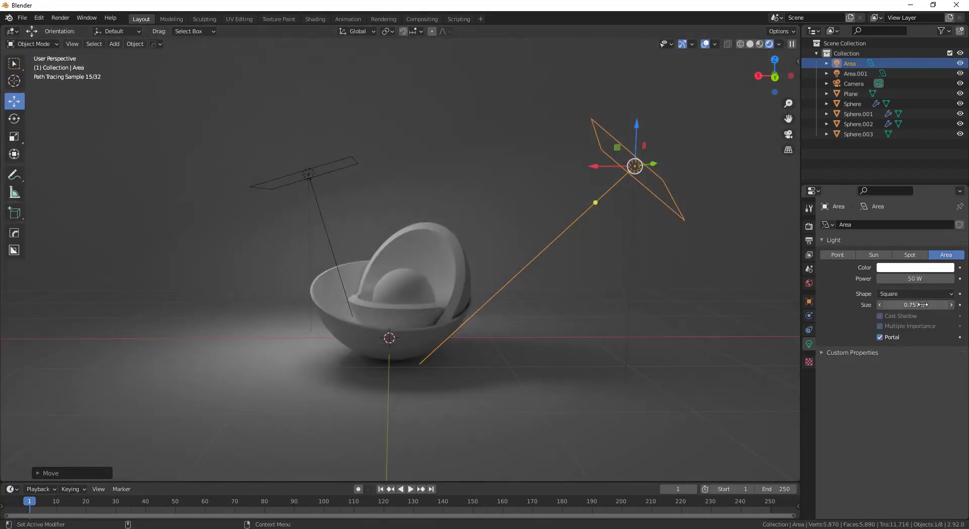
{"action": "left_click_drag", "start_coordinate": [915, 305], "coordinate": [888, 305]}
{"action": "left_click", "coordinate": [887, 337]}
{"action": "left_click", "coordinate": [913, 329]}
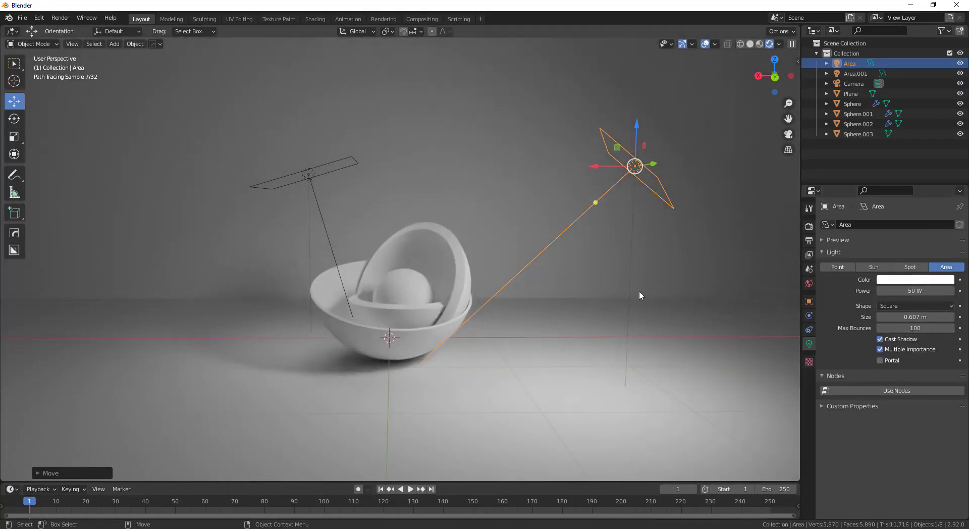
- Open the Shading workspace and give the inner bowl a new material with a light orange base color
{"action": "middle_click_drag", "start_coordinate": [640, 292], "coordinate": [537, 372]}
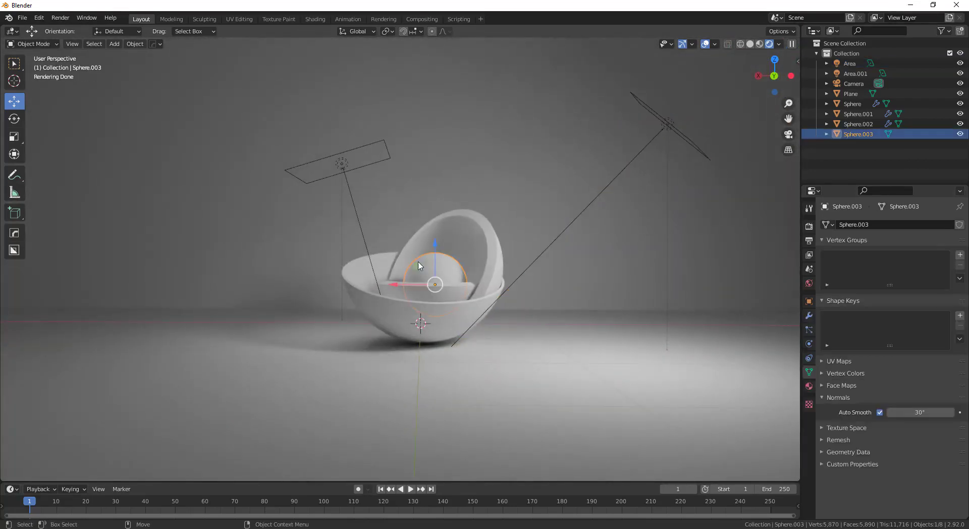
{"action": "left_click", "coordinate": [315, 19]}
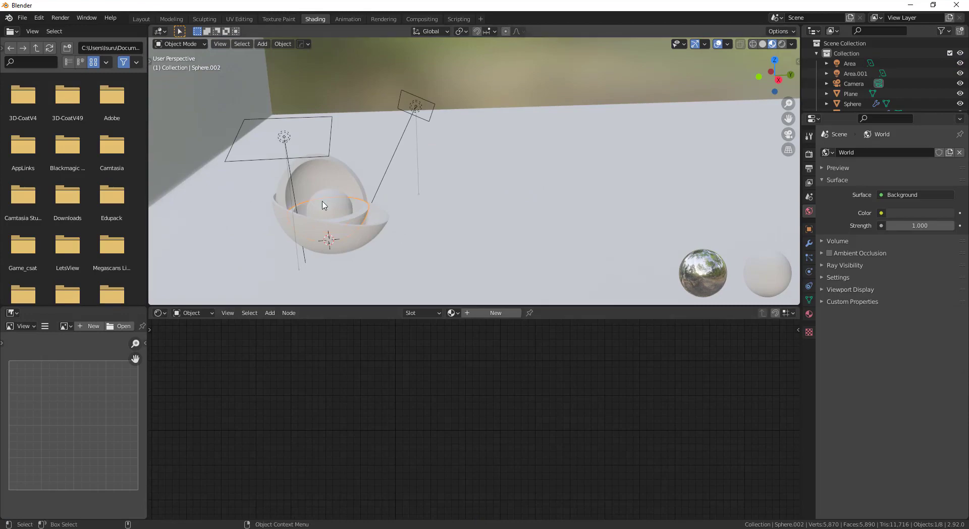
{"action": "left_click", "coordinate": [496, 313]}
{"action": "left_click", "coordinate": [461, 364]}
{"action": "middle_click_drag", "start_coordinate": [467, 300], "coordinate": [505, 202]}
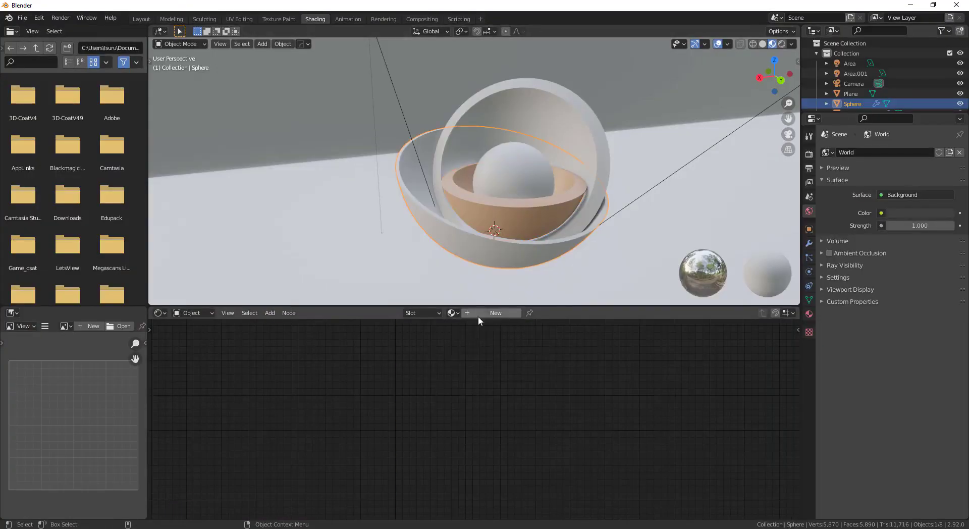
- Give the outer bowl a new material with a soft yellow base color
{"action": "left_click", "coordinate": [478, 317]}
{"action": "left_click", "coordinate": [460, 365]}
{"action": "left_click", "coordinate": [467, 296]}
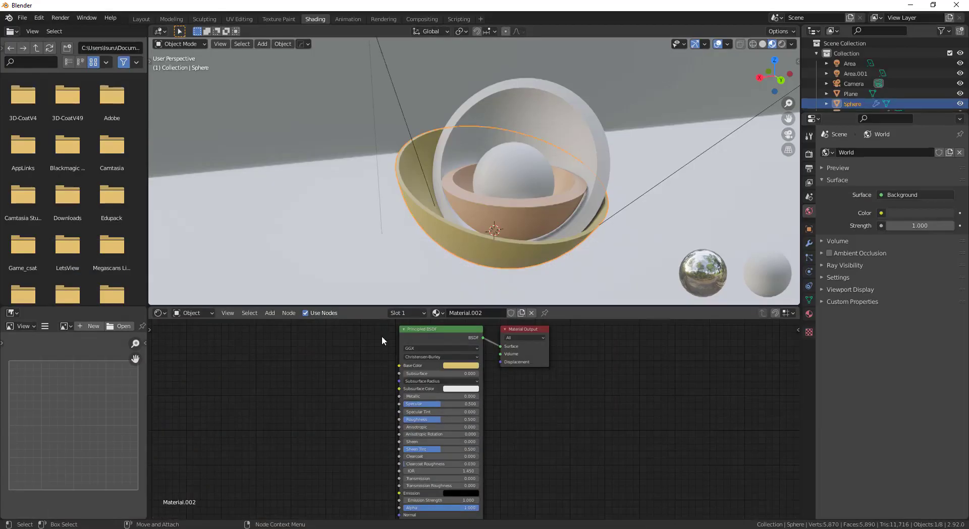
- Set the base colors to pink for the inner bowl, light blue for the tilted bowl and near-white for the sphere
{"action": "left_click", "coordinate": [462, 364]}
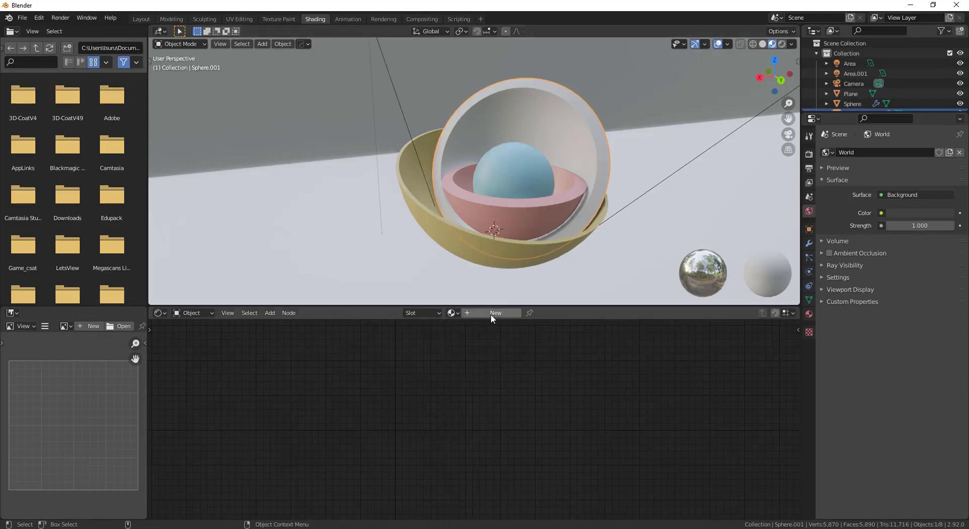
{"action": "left_click", "coordinate": [461, 365]}
{"action": "left_click", "coordinate": [473, 289]}
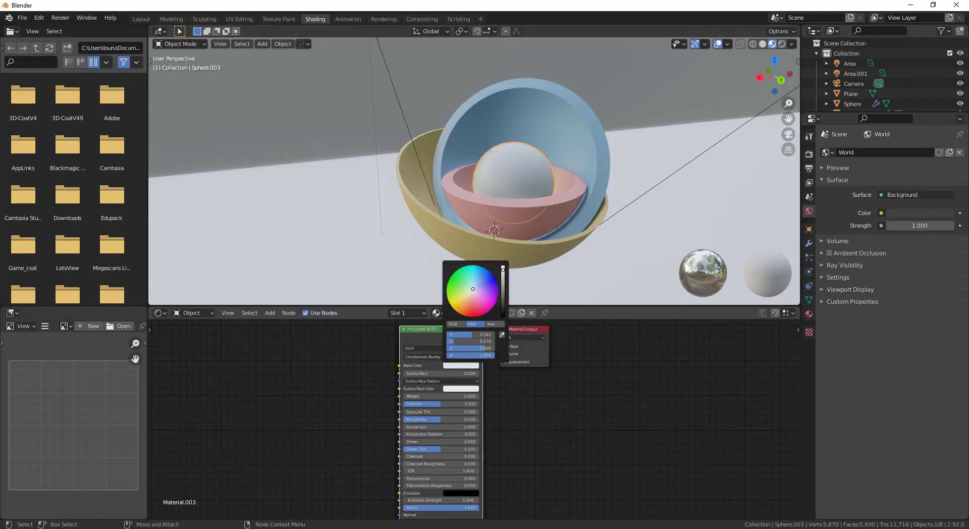
- Split the Layout workspace's viewport, hiding overlays in the rendered half and turning the other half into a Shader Editor
{"action": "left_click", "coordinate": [141, 19]}
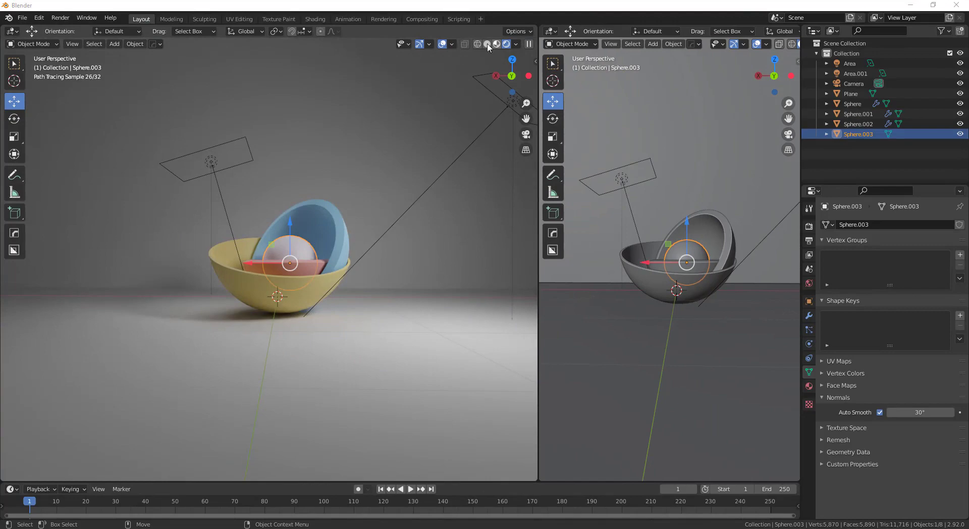
{"action": "left_click", "coordinate": [442, 44]}
{"action": "scroll", "coordinate": [417, 256], "scroll_direction": "up", "scroll_amount": 3}
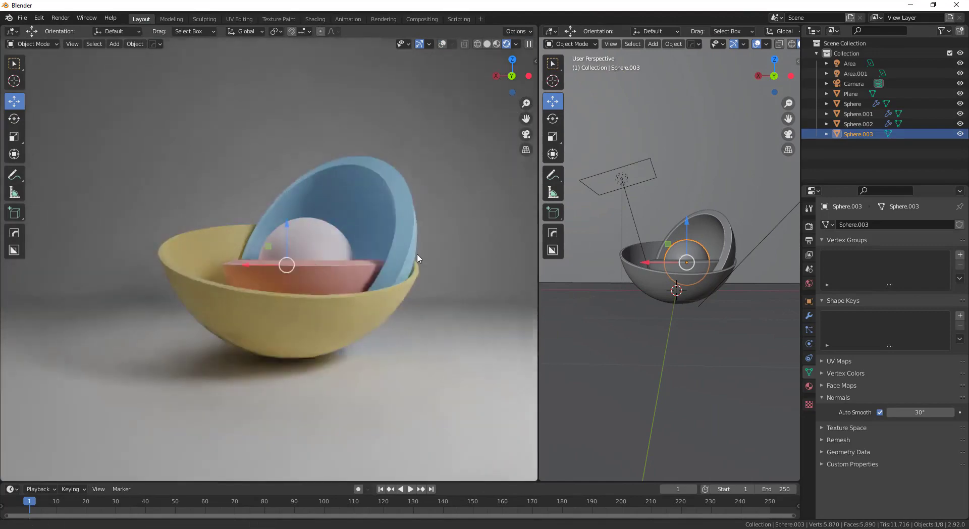
{"action": "left_click_drag", "start_coordinate": [538, 267], "coordinate": [427, 277]}
{"action": "scroll", "coordinate": [485, 228], "scroll_direction": "up", "scroll_amount": 3}
{"action": "left_click", "coordinate": [438, 31]}
{"action": "left_click", "coordinate": [461, 93]}
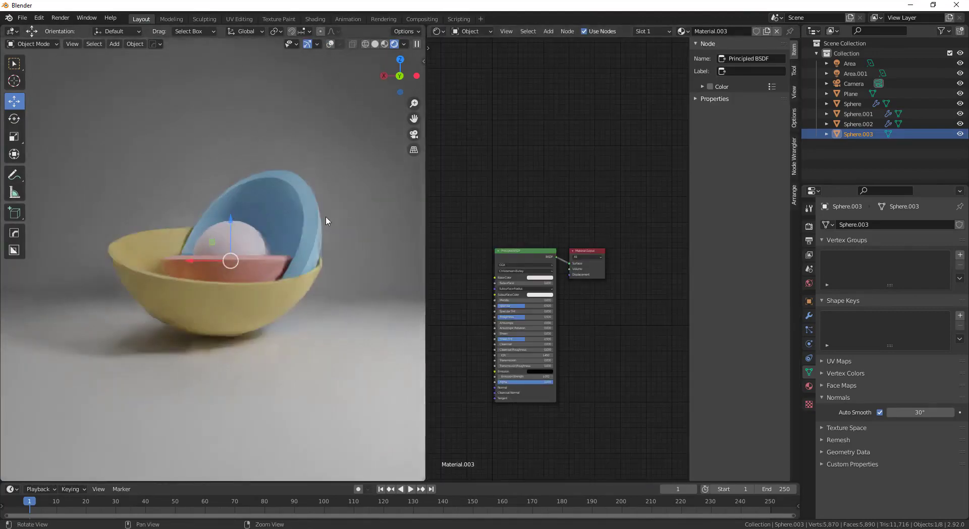
- Set Metallic to 0.5 on the blue bowl's material and raise it on the sphere's material
{"action": "left_click", "coordinate": [319, 216]}
{"action": "left_click_drag", "start_coordinate": [525, 238], "coordinate": [535, 238]}
{"action": "scroll", "coordinate": [291, 212], "scroll_direction": "up", "scroll_amount": 2}
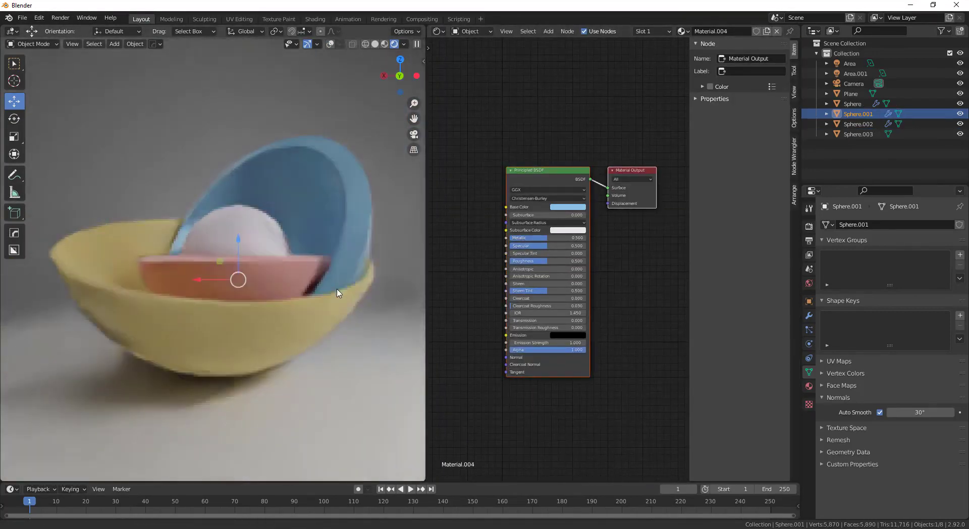
{"action": "left_click", "coordinate": [229, 250]}
{"action": "type", "text": "1"}
{"action": "key", "text": "Return"}
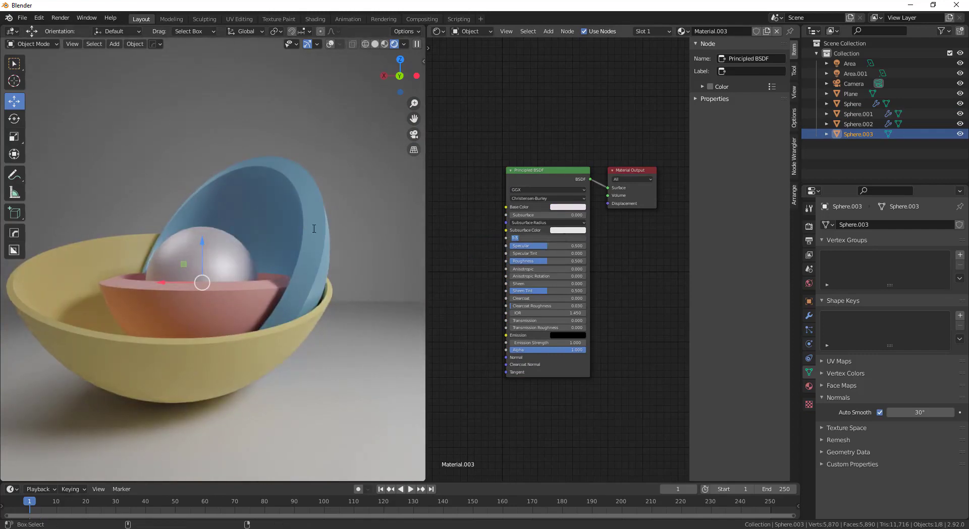
{"action": "key", "text": "Return"}
- Set the pink inner bowl's material to Metallic 0.5, Roughness 0.486 and IOR 3.65
{"action": "left_click", "coordinate": [354, 223]}
{"action": "left_click", "coordinate": [316, 223]}
{"action": "left_click", "coordinate": [252, 298]}
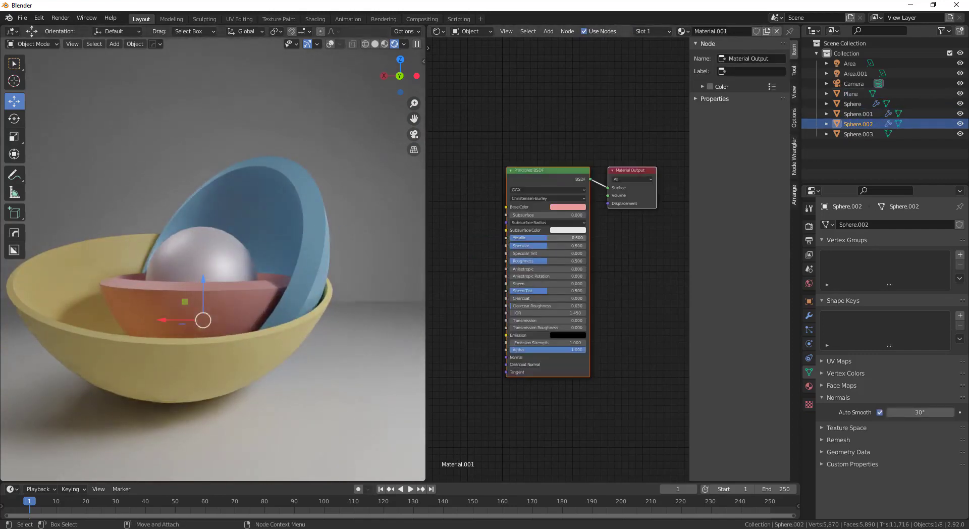
{"action": "type", "text": "0.5"}
{"action": "key", "text": "Return"}
{"action": "left_click_drag", "start_coordinate": [542, 263], "coordinate": [538, 263]}
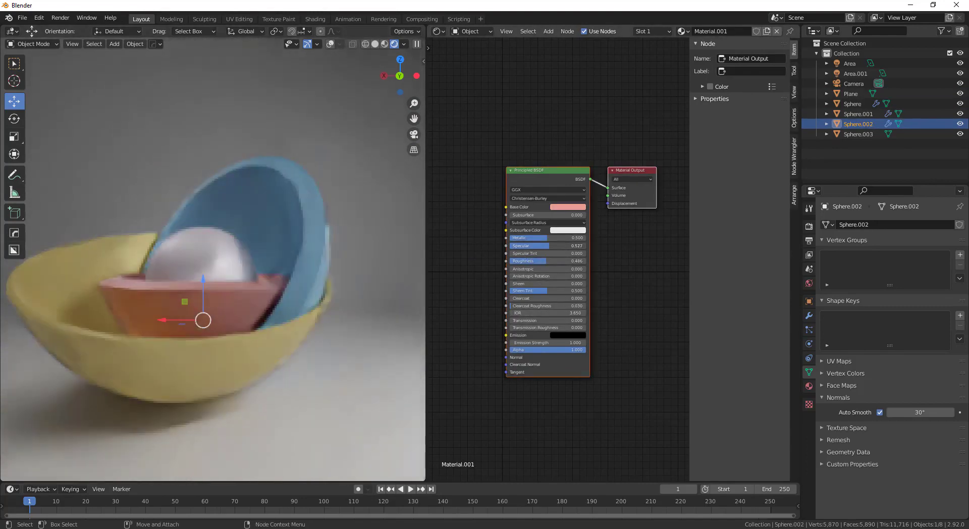
- Open the Animation workspace and clear the camera's rotation and location
{"action": "left_click", "coordinate": [404, 63]}
{"action": "left_click", "coordinate": [523, 226]}
{"action": "right_click_drag", "start_coordinate": [523, 227], "coordinate": [508, 263], "text": "alt"}
{"action": "right_click_drag", "start_coordinate": [537, 405], "coordinate": [373, 272], "text": "alt"}
{"action": "left_click", "coordinate": [347, 19]}
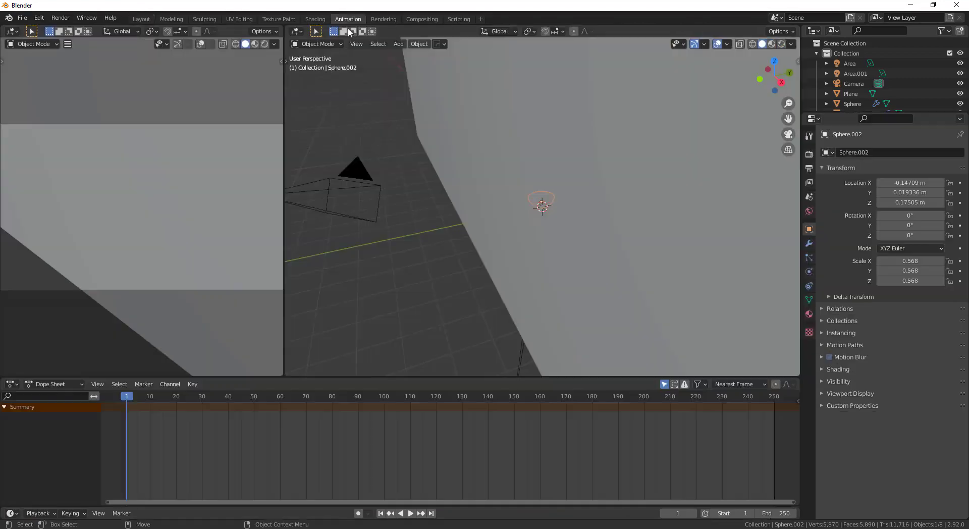
{"action": "right_click_drag", "start_coordinate": [596, 217], "coordinate": [550, 252], "text": "alt"}
{"action": "left_click_drag", "start_coordinate": [549, 253], "coordinate": [636, 273], "text": "alt"}
{"action": "left_click", "coordinate": [840, 86]}
{"action": "key", "text": "alt+e"}
{"action": "key", "text": "alt+w"}
- Enlarge the camera view and move the camera to about Y 6.27 m and Z 1.91 m
{"action": "left_click_drag", "start_coordinate": [738, 110], "coordinate": [603, 199], "text": "alt"}
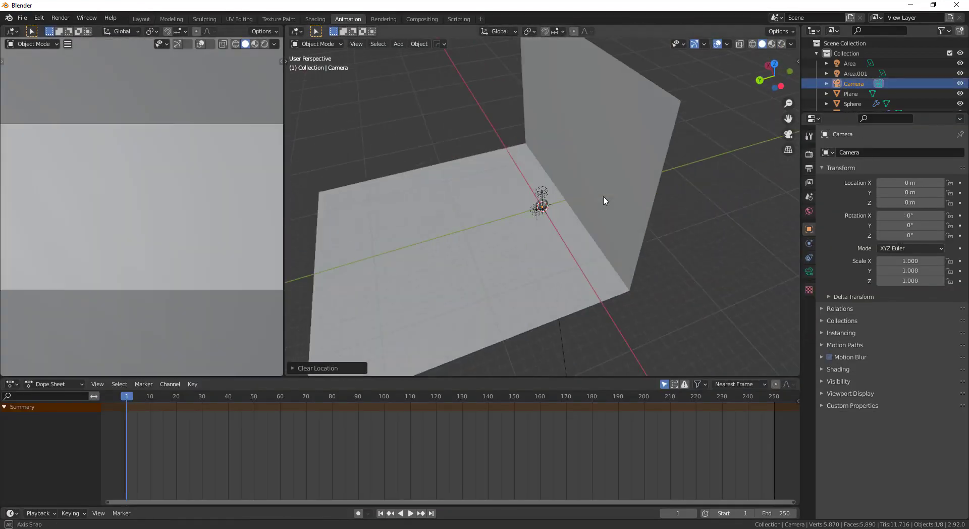
{"action": "left_click_drag", "start_coordinate": [284, 202], "coordinate": [397, 212]}
{"action": "right_click_drag", "start_coordinate": [555, 222], "coordinate": [636, 252], "text": "alt"}
{"action": "left_click_drag", "start_coordinate": [635, 253], "coordinate": [622, 234], "text": "alt"}
{"action": "key", "text": "g"}
{"action": "key", "text": "z"}
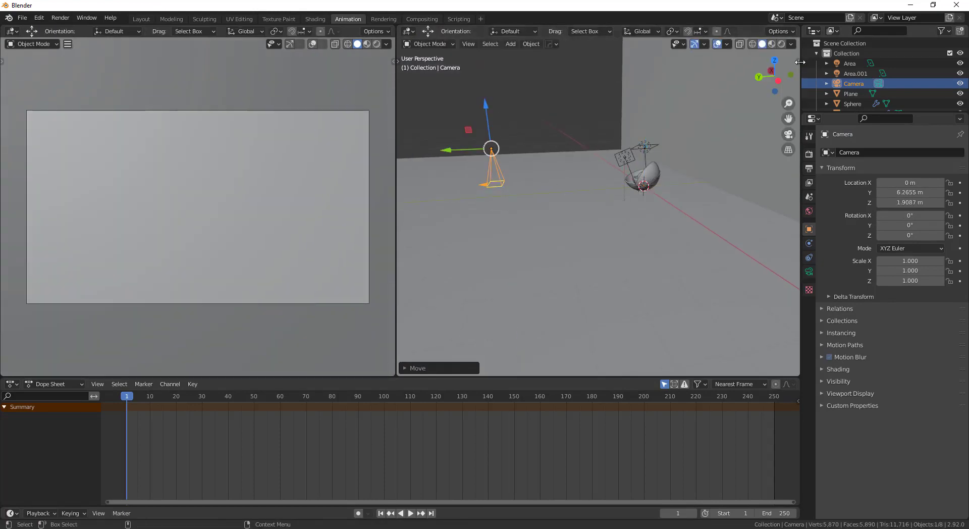
- Rotate the camera to 83° about X and 180° about Z, and move it to about Y 6.16 m and Z 1.36 m
{"action": "key", "text": "n"}
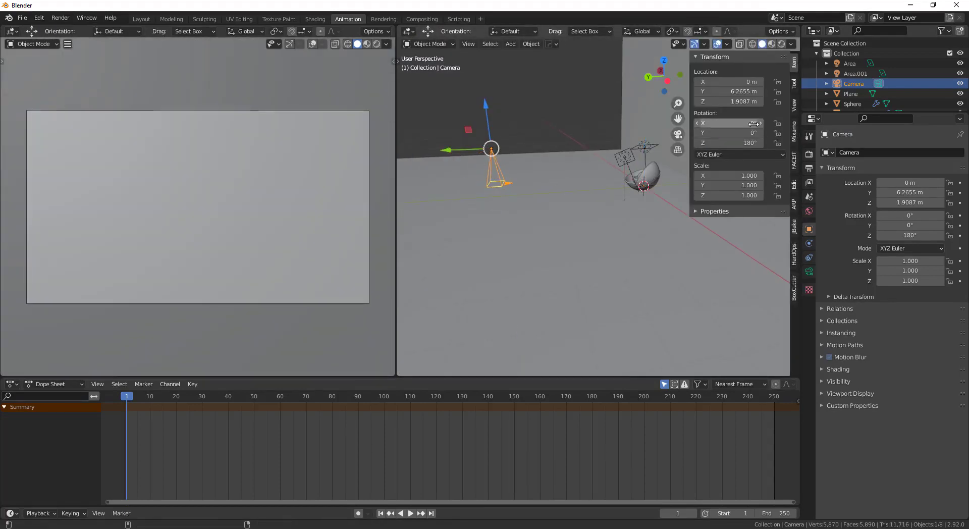
{"action": "mouse_move", "coordinate": [753, 124]}
{"action": "left_mouse_down"}
{"action": "mouse_move", "coordinate": [792, 124]}
{"action": "mouse_move", "coordinate": [743, 142]}
{"action": "mouse_move", "coordinate": [762, 124]}
{"action": "left_mouse_up"}
{"action": "key", "text": "g"}
{"action": "key", "text": "z"}
{"action": "left_click", "coordinate": [749, 135]}
{"action": "right_click", "coordinate": [743, 142]}
{"action": "middle_click_drag", "start_coordinate": [565, 132], "coordinate": [676, 136]}
{"action": "left_click_drag", "start_coordinate": [601, 240], "coordinate": [580, 223]}
{"action": "left_click", "coordinate": [593, 244]}
{"action": "key", "text": "ctrl+z"}
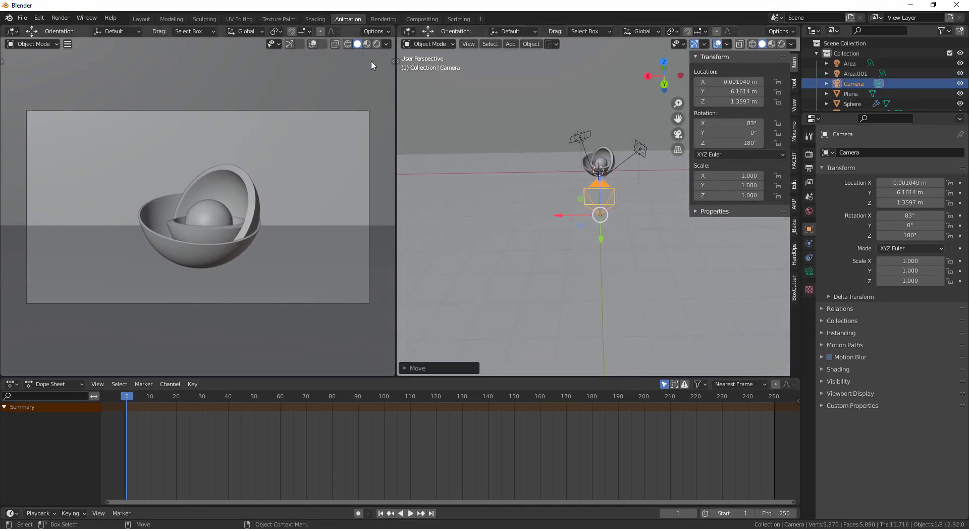
- Render the camera view and fine-tune the camera's position and X rotation to frame the bowls more closely
{"action": "left_click", "coordinate": [376, 43]}
{"action": "left_click_drag", "start_coordinate": [600, 181], "coordinate": [599, 190]}
{"action": "left_click_drag", "start_coordinate": [758, 124], "coordinate": [768, 124]}
{"action": "left_click_drag", "start_coordinate": [602, 191], "coordinate": [603, 202]}
- Change the outer bowl's base color to a deeper orange-yellow
{"action": "left_click", "coordinate": [585, 168]}
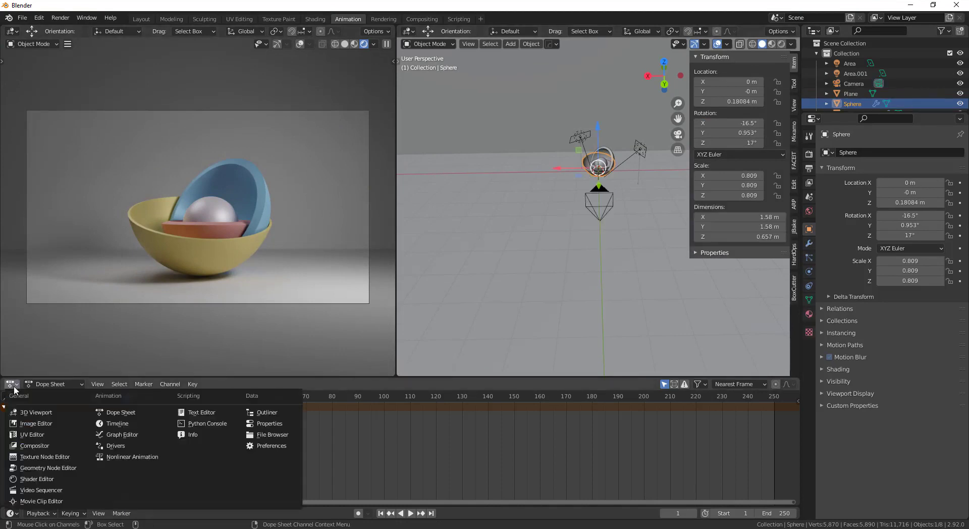
{"action": "left_click", "coordinate": [809, 313]}
{"action": "left_click", "coordinate": [911, 271]}
{"action": "left_click", "coordinate": [911, 270]}
{"action": "left_click_drag", "start_coordinate": [892, 174], "coordinate": [888, 181]}
- Shift the tilted bowl's base color from blue toward teal
{"action": "scroll", "coordinate": [623, 148], "scroll_direction": "up", "scroll_amount": 7}
{"action": "left_click", "coordinate": [566, 198]}
{"action": "left_click", "coordinate": [907, 269]}
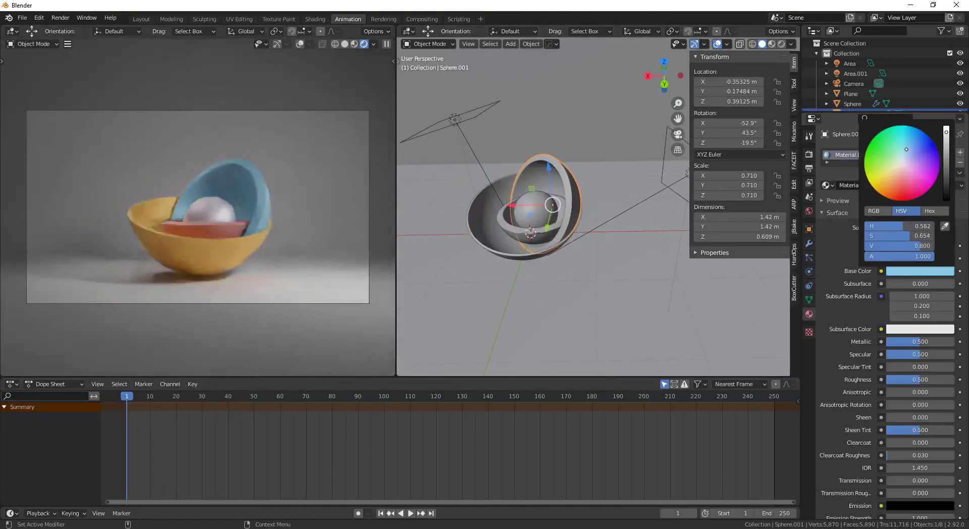
{"action": "left_click_drag", "start_coordinate": [912, 150], "coordinate": [906, 147]}
- Change the inner bowl's base color to a purplish pink and return to the Layout workspace
{"action": "left_click", "coordinate": [557, 226]}
{"action": "left_click", "coordinate": [908, 270]}
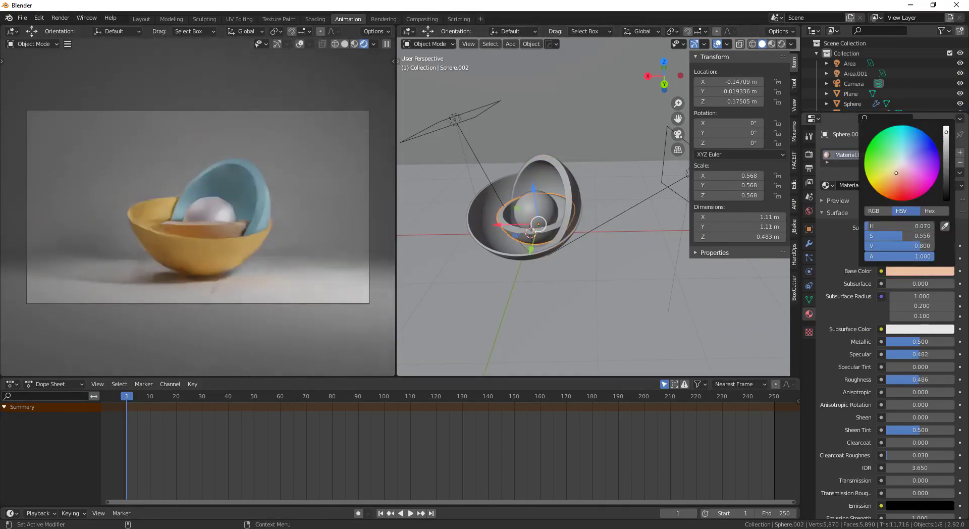
{"action": "left_click_drag", "start_coordinate": [911, 179], "coordinate": [910, 166]}
{"action": "left_click", "coordinate": [142, 19]}
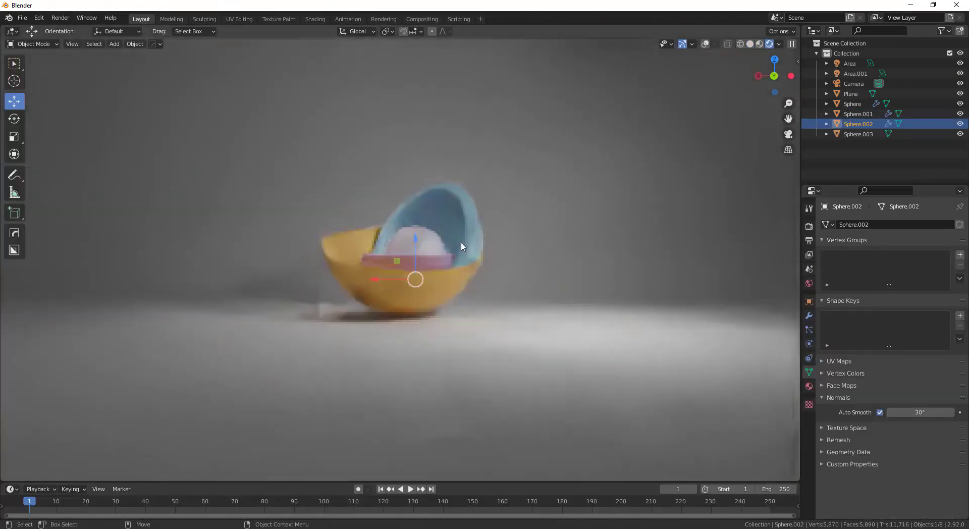
- Raise the square area light's power to 63.5 W
{"action": "left_click", "coordinate": [953, 73]}
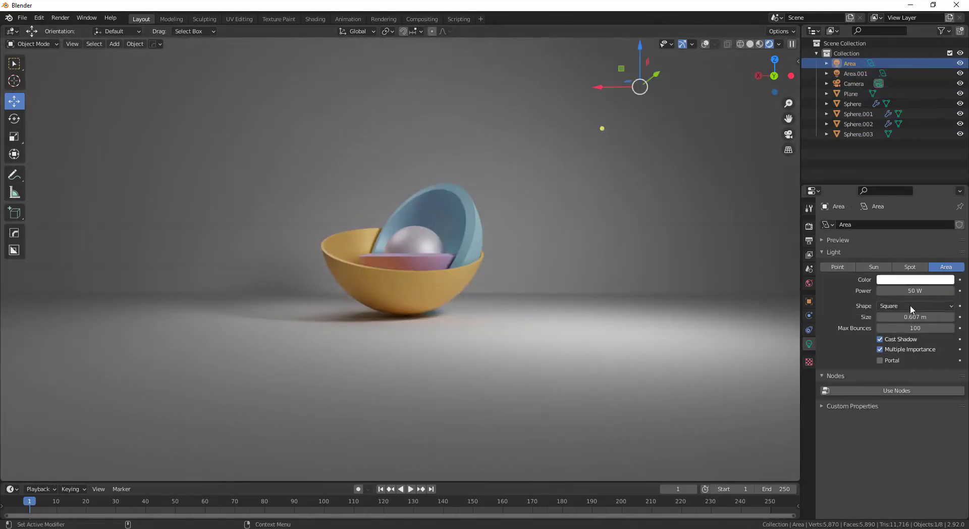
{"action": "left_click_drag", "start_coordinate": [914, 290], "coordinate": [893, 291]}
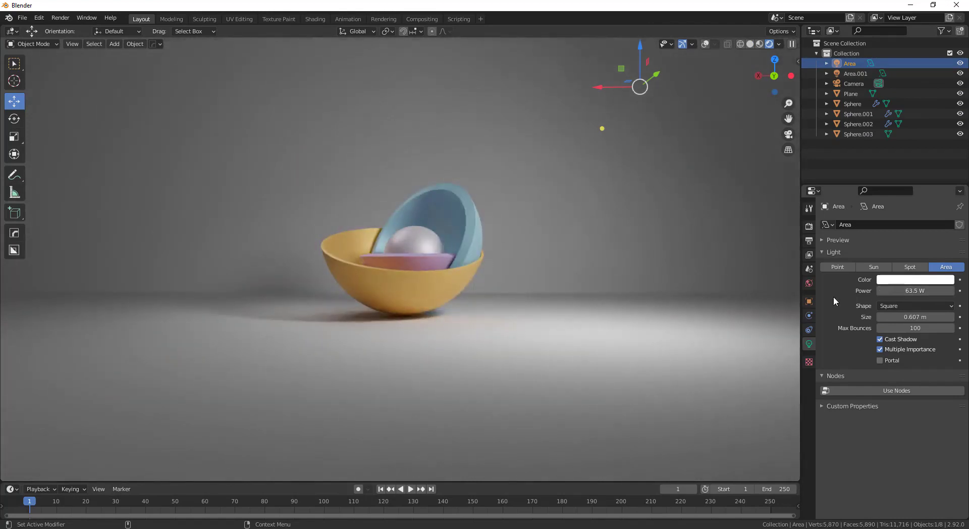
{"action": "left_click", "coordinate": [880, 349]}
- Split the viewport into a rendered camera view and a solid working view with overlays shown
{"action": "left_click_drag", "start_coordinate": [798, 29], "coordinate": [432, 60]}
{"action": "key", "text": "KP_0"}
{"action": "scroll", "coordinate": [303, 212], "scroll_direction": "up", "scroll_amount": 3}
{"action": "middle_click_drag", "start_coordinate": [695, 240], "coordinate": [695, 271]}
{"action": "scroll", "coordinate": [695, 252], "scroll_direction": "down", "scroll_amount": 5}
{"action": "left_click", "coordinate": [717, 44]}
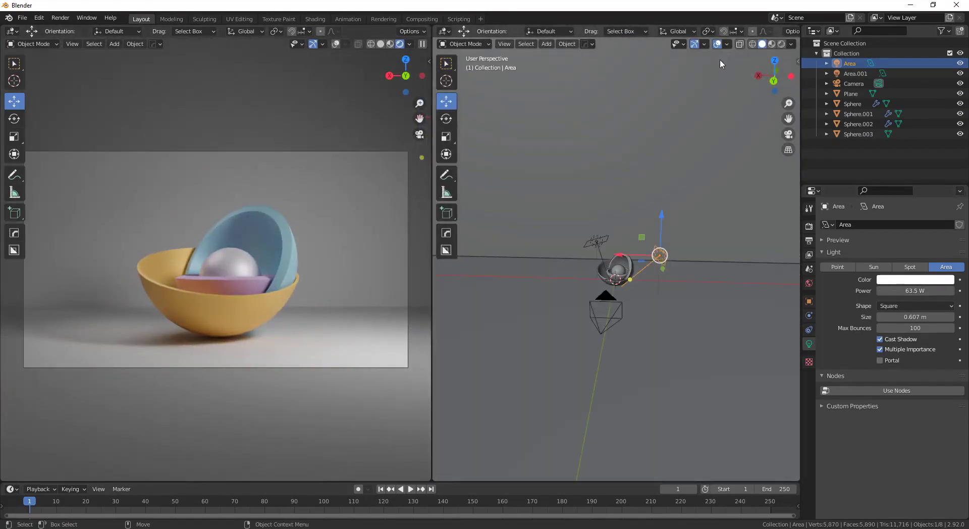
- Move the 10 W area light beside the bowls and enlarge it to 4.99 m
{"action": "middle_click_drag", "start_coordinate": [677, 167], "coordinate": [693, 176]}
{"action": "left_click", "coordinate": [600, 251]}
{"action": "left_click_drag", "start_coordinate": [585, 262], "coordinate": [580, 268]}
{"action": "mouse_move", "coordinate": [599, 215]}
{"action": "left_mouse_down"}
{"action": "mouse_move", "coordinate": [599, 168]}
{"action": "mouse_move", "coordinate": [600, 225]}
{"action": "left_mouse_up"}
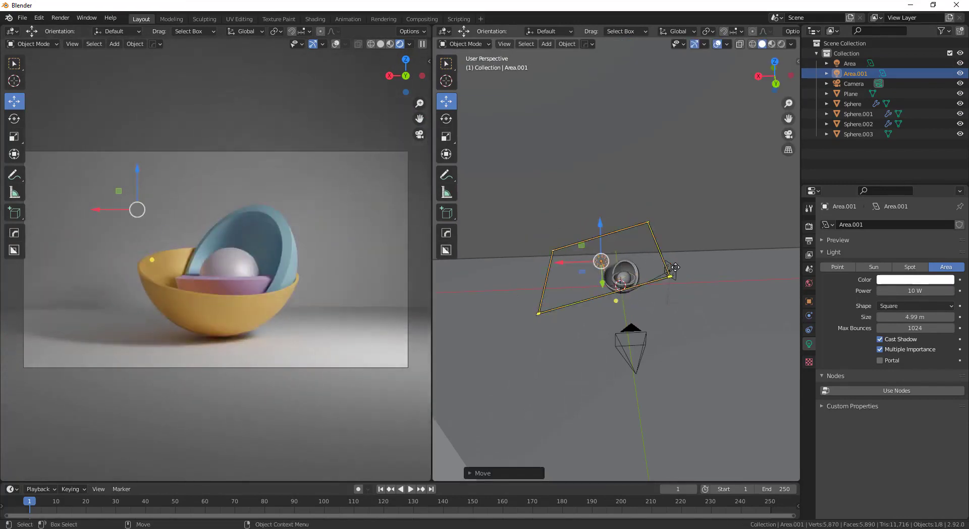
- Resize the 63.5 W area light on the other side of the bowls to 2.33 m
{"action": "left_click", "coordinate": [700, 261]}
{"action": "middle_click_drag", "start_coordinate": [699, 260], "coordinate": [700, 297]}
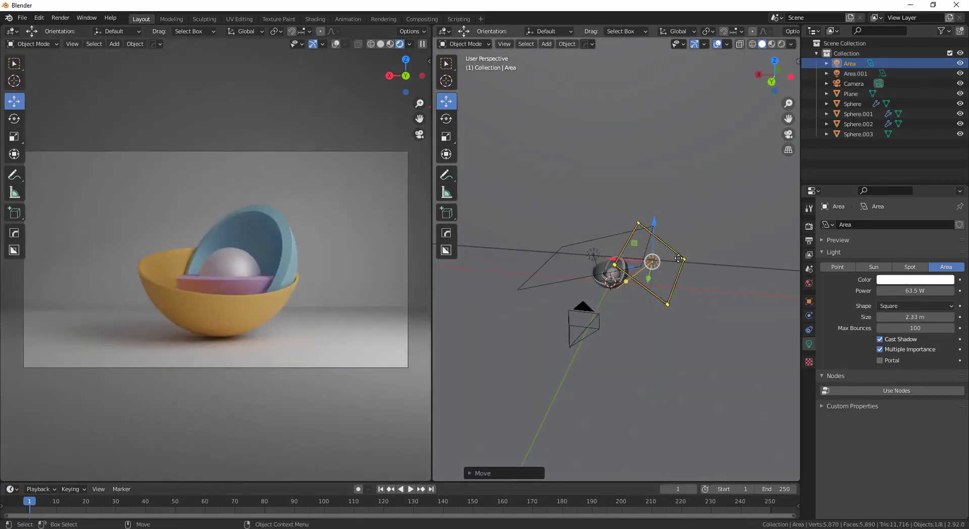
{"action": "scroll", "coordinate": [678, 258], "scroll_direction": "up", "scroll_amount": 5}
{"action": "middle_click_drag", "start_coordinate": [678, 258], "coordinate": [708, 263]}
{"action": "scroll", "coordinate": [708, 264], "scroll_direction": "down", "scroll_amount": 3}
- Move the 10 W area light farther from the bowls, rotate it toward them and reduce its size to 3.29 m
{"action": "left_click", "coordinate": [599, 259]}
{"action": "mouse_move", "coordinate": [604, 278]}
{"action": "left_mouse_down"}
{"action": "mouse_move", "coordinate": [614, 312]}
{"action": "mouse_move", "coordinate": [600, 267]}
{"action": "left_mouse_up"}
{"action": "key", "text": "r"}
{"action": "left_click_drag", "start_coordinate": [630, 233], "coordinate": [618, 218]}
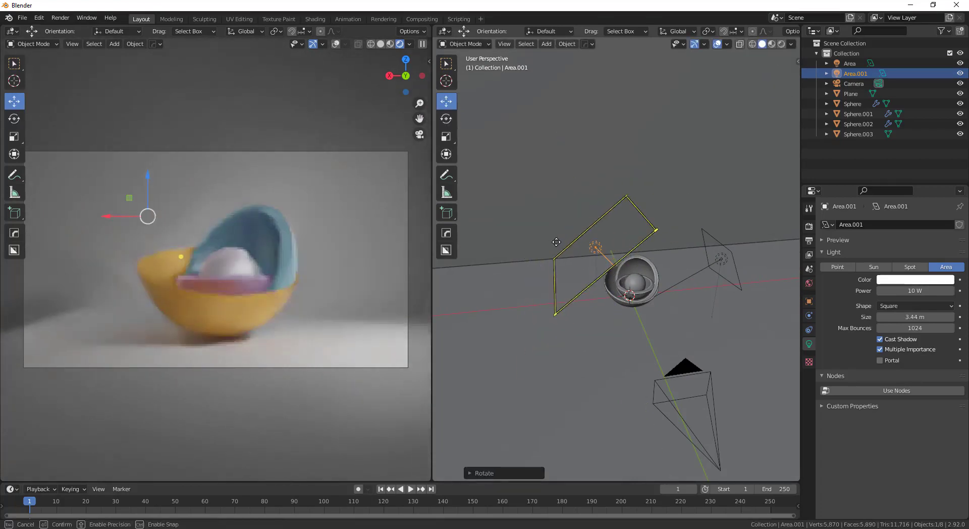
{"action": "left_click_drag", "start_coordinate": [556, 241], "coordinate": [563, 243]}
{"action": "left_click_drag", "start_coordinate": [552, 252], "coordinate": [493, 258]}
{"action": "key", "text": "r"}
{"action": "key", "text": "r"}
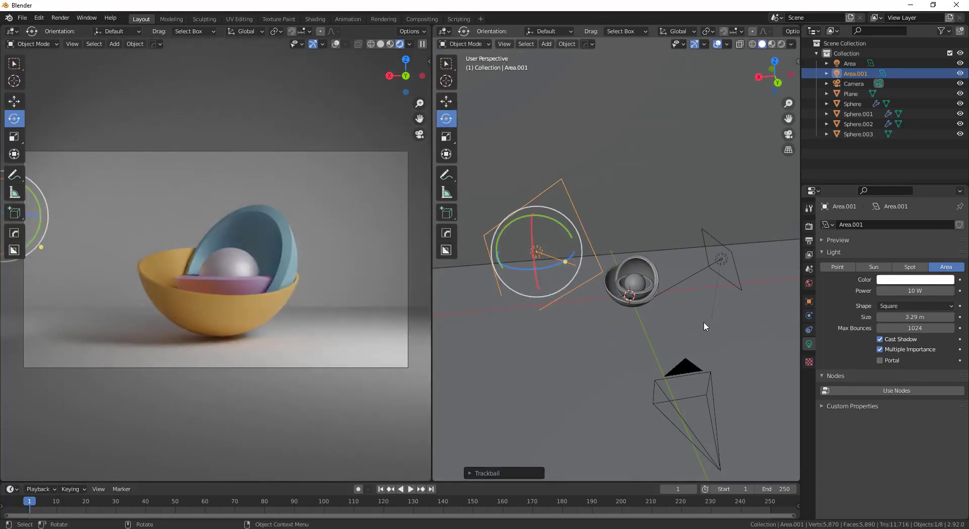
- Aim the 63.5 W area light at the bowls with a trackball rotation and reduce its size to 1.23 m
{"action": "left_click", "coordinate": [720, 259]}
{"action": "key", "text": "r"}
{"action": "key", "text": "r"}
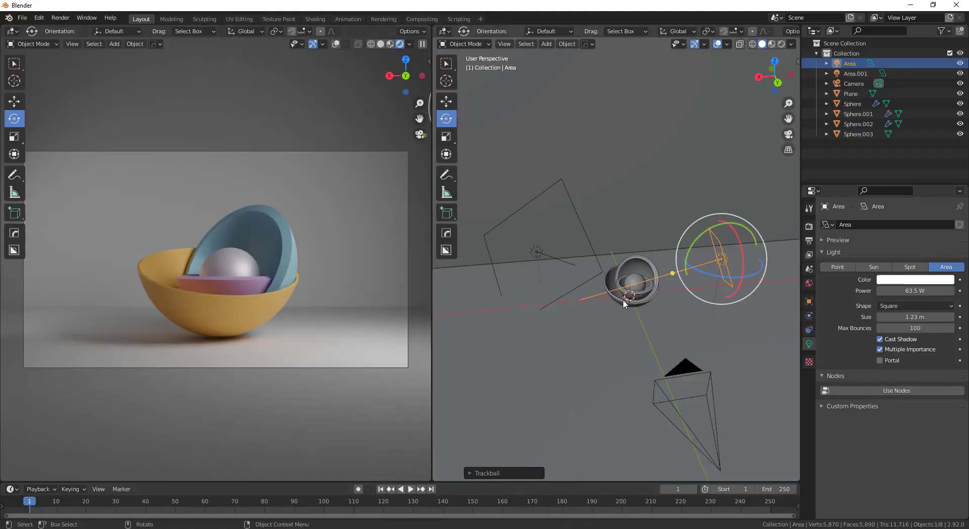
- Select the sphere and all the bowls and tilt them together with a trackball rotation
{"action": "left_click", "coordinate": [850, 103]}
{"action": "left_click", "coordinate": [848, 124], "text": "shift"}
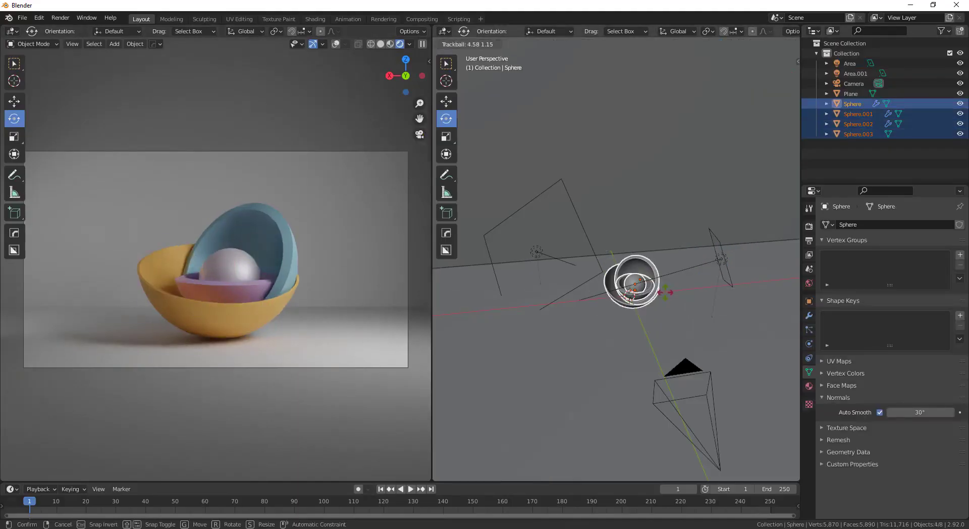
{"action": "left_click", "coordinate": [656, 372]}
- Rotate the inner bowl to refine its tilt inside the larger bowls
{"action": "scroll", "coordinate": [665, 311], "scroll_direction": "up", "scroll_amount": 6}
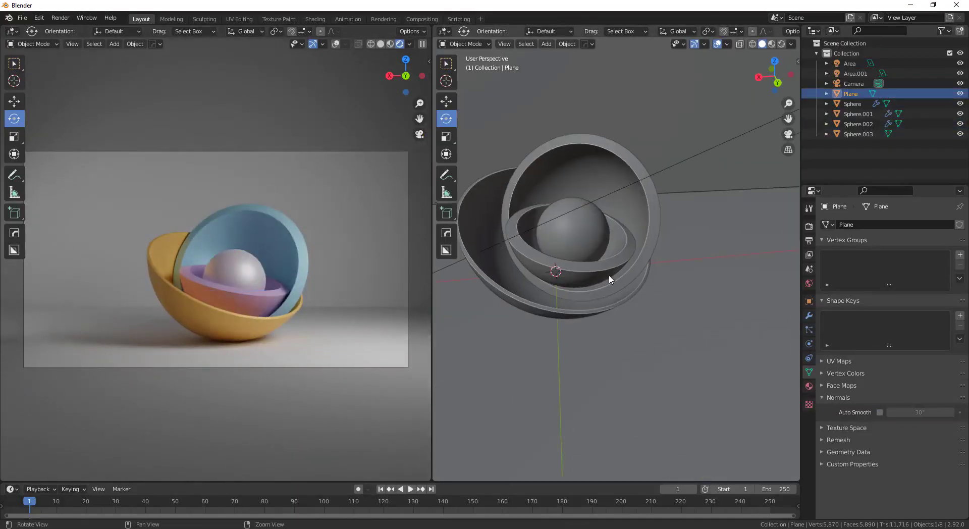
{"action": "left_click", "coordinate": [609, 276]}
{"action": "key", "text": "r"}
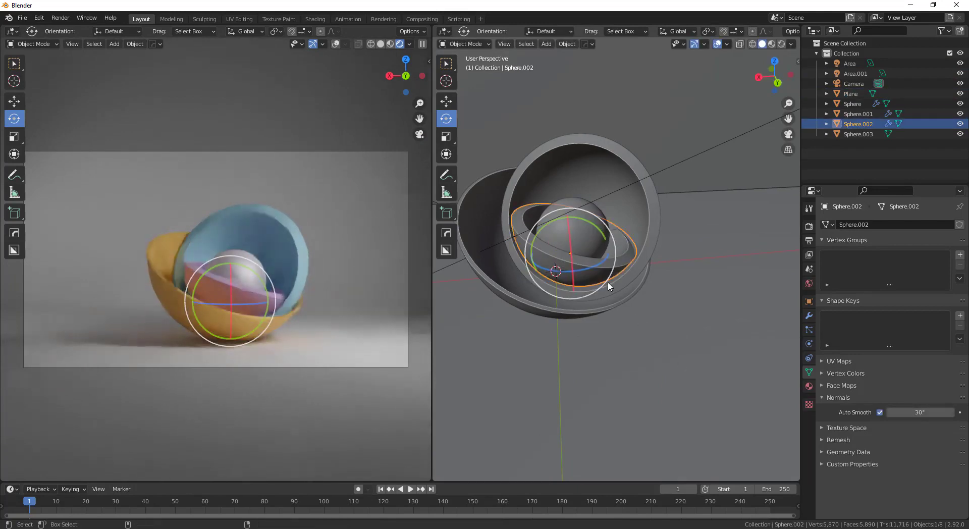
{"action": "mouse_move", "coordinate": [684, 208]}
{"action": "left_mouse_down"}
{"action": "mouse_move", "coordinate": [672, 209]}
{"action": "mouse_move", "coordinate": [675, 220]}
{"action": "left_mouse_up"}
{"action": "key", "text": "e"}
{"action": "left_click_drag", "start_coordinate": [675, 220], "coordinate": [649, 336], "text": "alt"}
{"action": "scroll", "coordinate": [649, 336], "scroll_direction": "down", "scroll_amount": 5}
{"action": "middle_click_drag", "start_coordinate": [649, 336], "coordinate": [687, 223], "text": "alt"}
{"action": "scroll", "coordinate": [688, 224], "scroll_direction": "up", "scroll_amount": 7}
{"action": "left_click_drag", "start_coordinate": [689, 224], "coordinate": [567, 264]}
{"action": "left_click_drag", "start_coordinate": [674, 179], "coordinate": [677, 191]}
{"action": "left_click_drag", "start_coordinate": [687, 173], "coordinate": [684, 137]}
{"action": "key", "text": "e"}
{"action": "left_click_drag", "start_coordinate": [684, 138], "coordinate": [685, 157]}
{"action": "mouse_move", "coordinate": [676, 195]}
{"action": "left_mouse_down"}
{"action": "mouse_move", "coordinate": [618, 237]}
{"action": "mouse_move", "coordinate": [666, 202]}
{"action": "left_mouse_up"}
- Move the 10 W area light higher and out to the side of the bowls, and shrink it to 1.79 m
{"action": "middle_click_drag", "start_coordinate": [588, 289], "coordinate": [513, 235], "text": "alt"}
{"action": "left_click", "coordinate": [514, 236]}
{"action": "key", "text": "w"}
{"action": "left_click_drag", "start_coordinate": [513, 237], "coordinate": [518, 249]}
{"action": "middle_click_drag", "start_coordinate": [535, 250], "coordinate": [612, 250]}
{"action": "left_click_drag", "start_coordinate": [613, 244], "coordinate": [643, 280]}
{"action": "left_click_drag", "start_coordinate": [552, 471], "coordinate": [604, 391]}
{"action": "left_click_drag", "start_coordinate": [634, 217], "coordinate": [634, 175]}
{"action": "middle_click_drag", "start_coordinate": [676, 257], "coordinate": [596, 237], "text": "alt"}
{"action": "scroll", "coordinate": [595, 237], "scroll_direction": "down", "scroll_amount": 1}
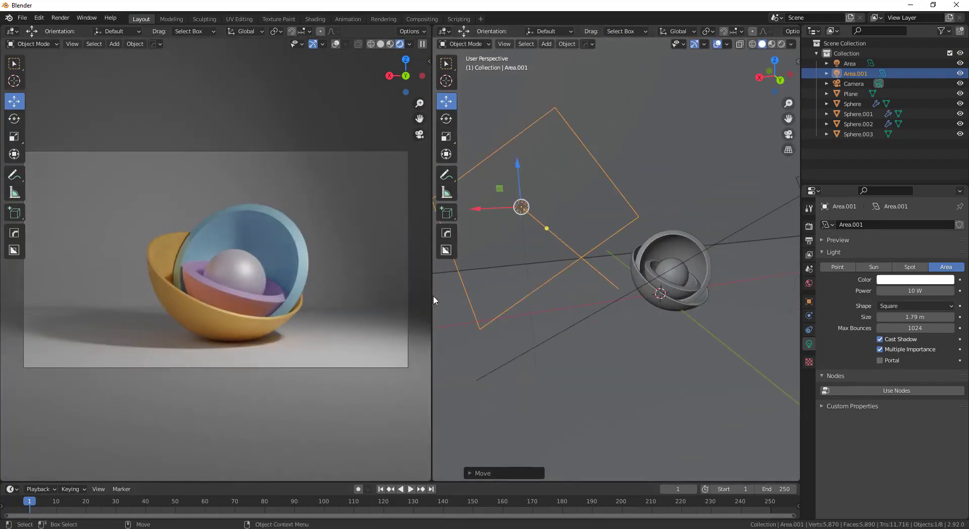
- Separate the vertical backdrop face from the floor plane into its own object
{"action": "left_click_drag", "start_coordinate": [433, 295], "coordinate": [406, 295]}
{"action": "scroll", "coordinate": [632, 164], "scroll_direction": "down", "scroll_amount": 2}
{"action": "left_click", "coordinate": [632, 164]}
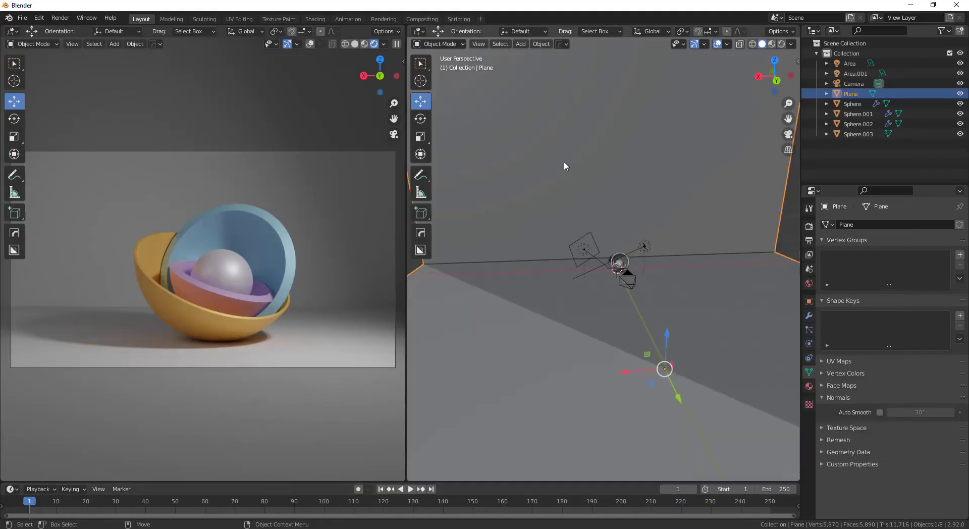
{"action": "scroll", "coordinate": [564, 162], "scroll_direction": "down", "scroll_amount": 4}
{"action": "key", "text": "Tab"}
{"action": "key", "text": "3"}
{"action": "left_click", "coordinate": [553, 194]}
{"action": "right_click", "coordinate": [554, 195]}
{"action": "mouse_move", "coordinate": [524, 362]}
{"action": "left_click", "coordinate": [593, 361]}
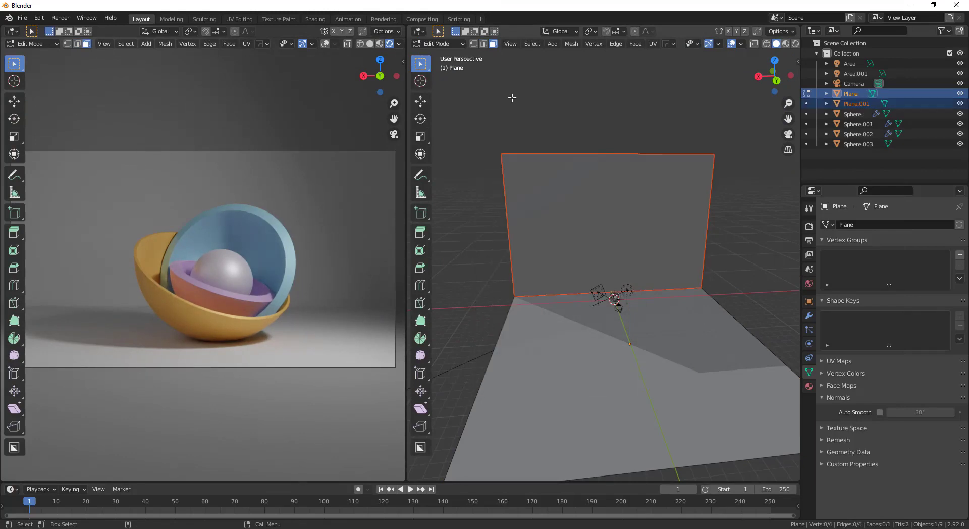
{"action": "key", "text": "Tab"}
- Give the separated backdrop wall a new material with a light pink base color
{"action": "left_click", "coordinate": [631, 194]}
{"action": "left_click", "coordinate": [808, 385]}
{"action": "left_click", "coordinate": [896, 256]}
{"action": "left_click", "coordinate": [919, 344]}
{"action": "mouse_move", "coordinate": [901, 235]}
{"action": "left_mouse_down"}
{"action": "mouse_move", "coordinate": [895, 240]}
{"action": "mouse_move", "coordinate": [906, 237]}
{"action": "left_mouse_up"}
{"action": "left_click_drag", "start_coordinate": [947, 206], "coordinate": [946, 198]}
{"action": "left_click_drag", "start_coordinate": [901, 244], "coordinate": [903, 243]}
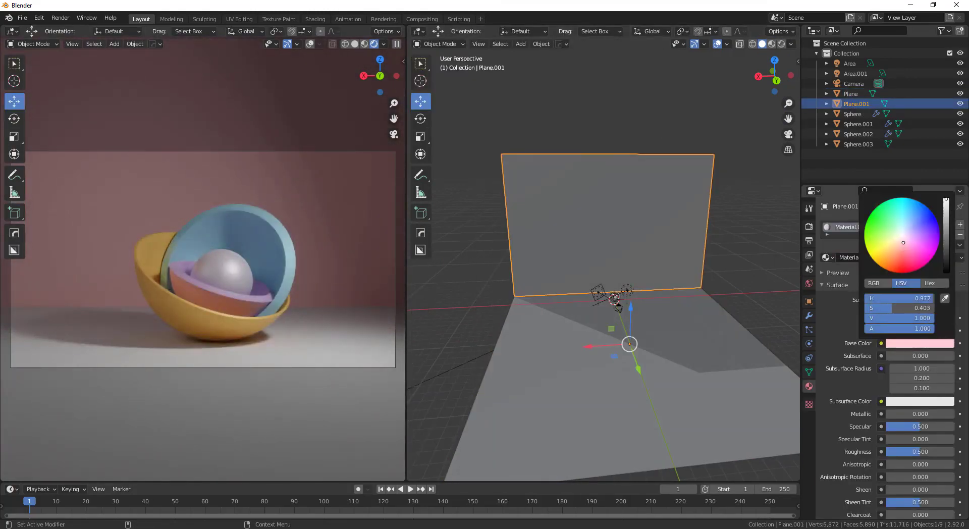
{"action": "left_click", "coordinate": [510, 52]}
- Duplicate the 10 W area light and raise the copy above the bowls with cleared rotation, 30 W power and 10.2 m size
{"action": "left_click", "coordinate": [606, 299]}
{"action": "key", "text": "shift+d"}
{"action": "right_click", "coordinate": [605, 298]}
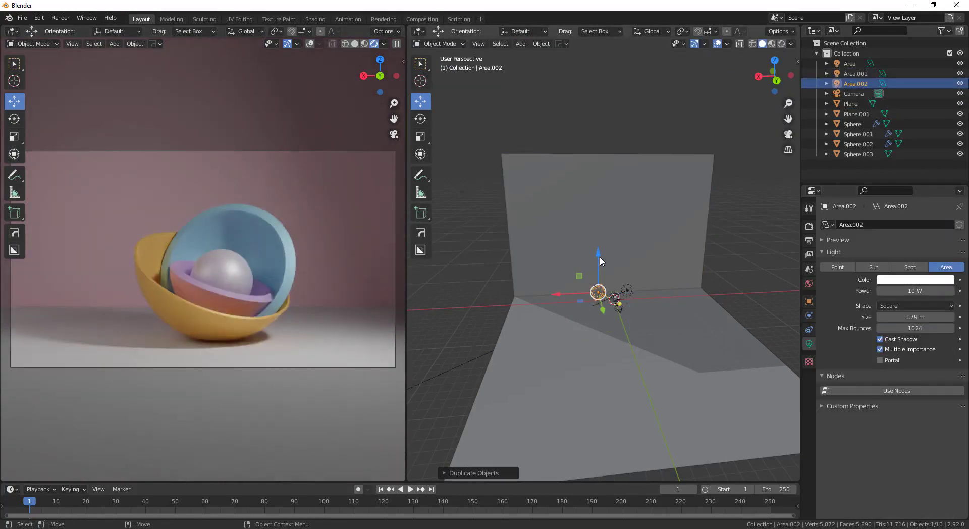
{"action": "left_click_drag", "start_coordinate": [599, 256], "coordinate": [599, 198]}
{"action": "key", "text": "alt+r"}
{"action": "key", "text": "Return"}
{"action": "middle_click_drag", "start_coordinate": [593, 253], "coordinate": [591, 272]}
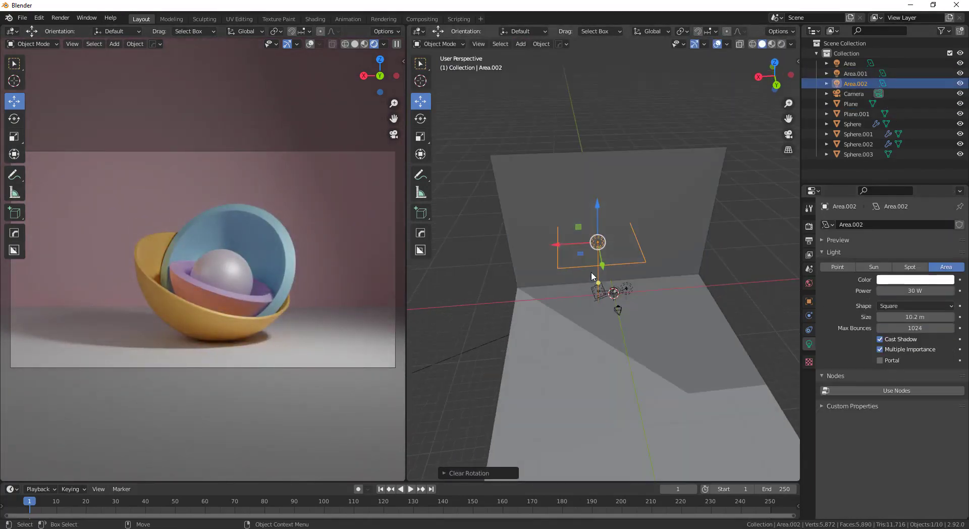
- Rotate the duplicated area light toward the backdrop and set its power to 100 W
{"action": "mouse_move", "coordinate": [554, 243]}
{"action": "left_mouse_down"}
{"action": "mouse_move", "coordinate": [616, 238]}
{"action": "mouse_move", "coordinate": [571, 242]}
{"action": "left_mouse_up"}
{"action": "left_click", "coordinate": [420, 119]}
{"action": "left_click_drag", "start_coordinate": [615, 211], "coordinate": [616, 270]}
{"action": "left_click", "coordinate": [923, 291]}
{"action": "type", "text": "5"}
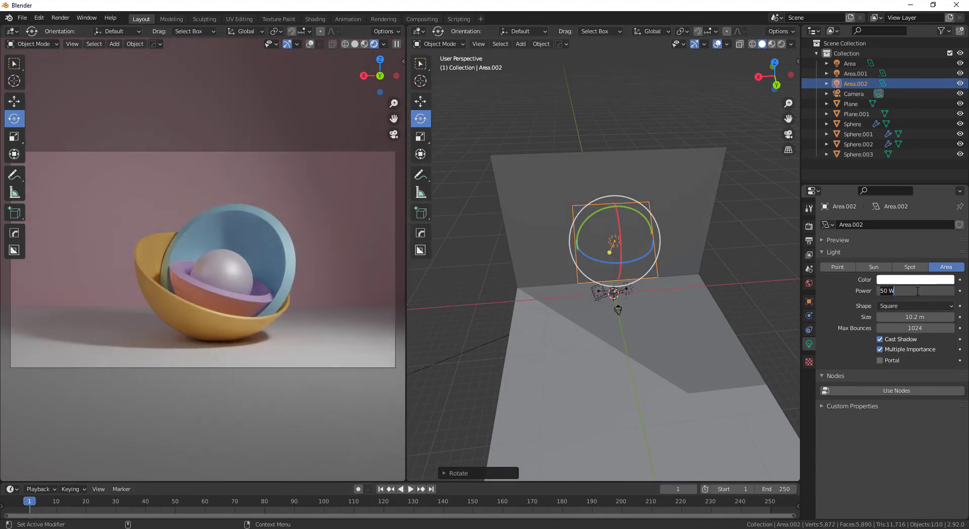
{"action": "type", "text": "100"}
{"action": "key", "text": "Return"}
- Change the backdrop wall's base color to a peach tone
{"action": "left_click", "coordinate": [701, 171]}
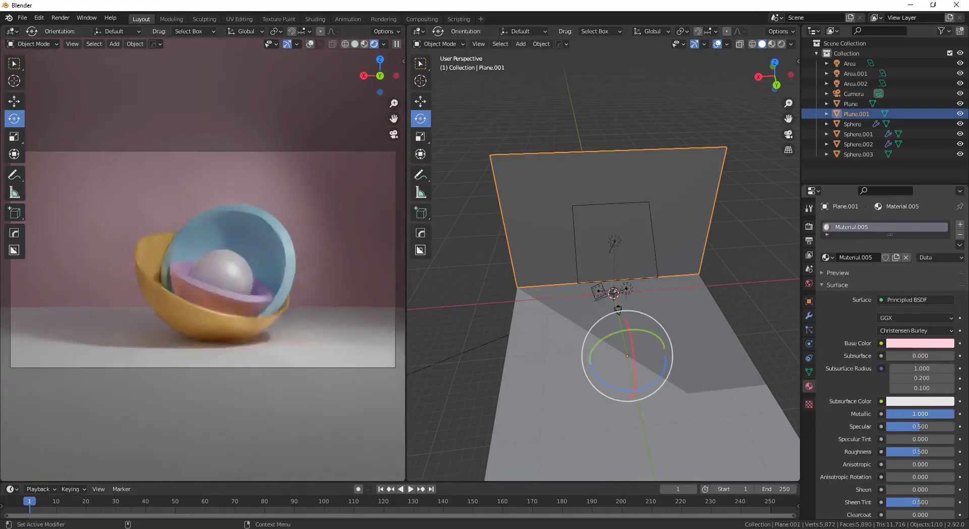
{"action": "left_click", "coordinate": [920, 343]}
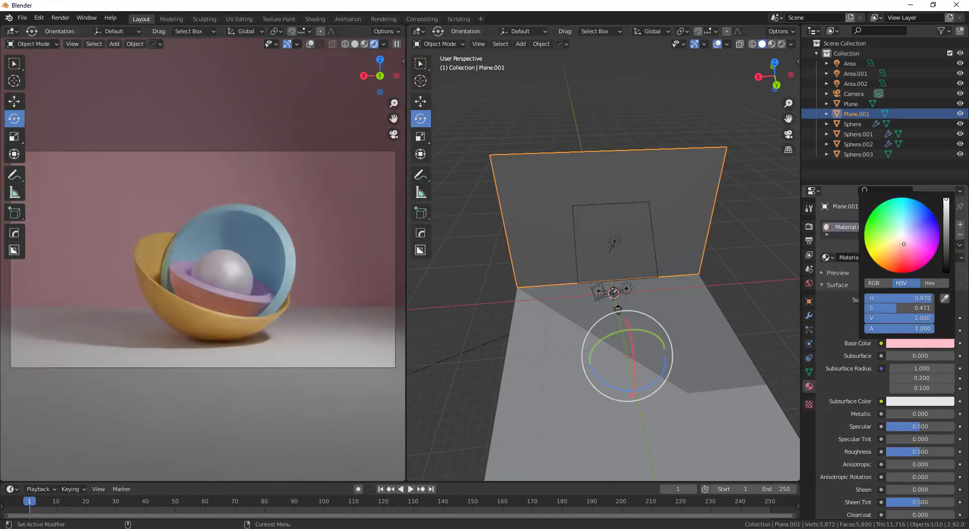
{"action": "left_click_drag", "start_coordinate": [901, 245], "coordinate": [899, 244]}
- Widen the rendered camera view and lower the backdrop's area light slightly
{"action": "left_click_drag", "start_coordinate": [405, 292], "coordinate": [555, 291]}
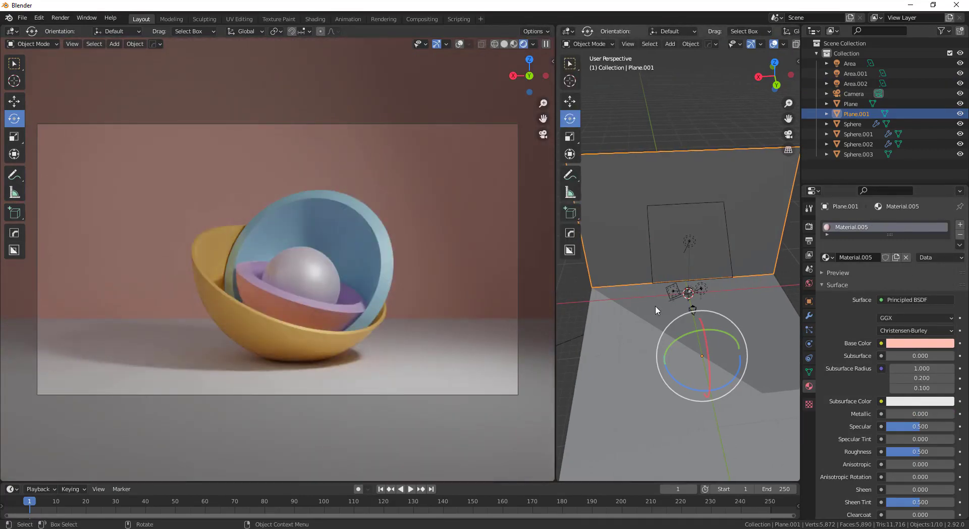
{"action": "left_click", "coordinate": [689, 242]}
{"action": "key", "text": "w"}
{"action": "left_click_drag", "start_coordinate": [691, 206], "coordinate": [689, 230]}
- Add a point light and place it between the bowls and the backdrop wall
{"action": "scroll", "coordinate": [723, 310], "scroll_direction": "up", "scroll_amount": 5}
{"action": "middle_click_drag", "start_coordinate": [676, 328], "coordinate": [701, 233]}
{"action": "left_click", "coordinate": [666, 269]}
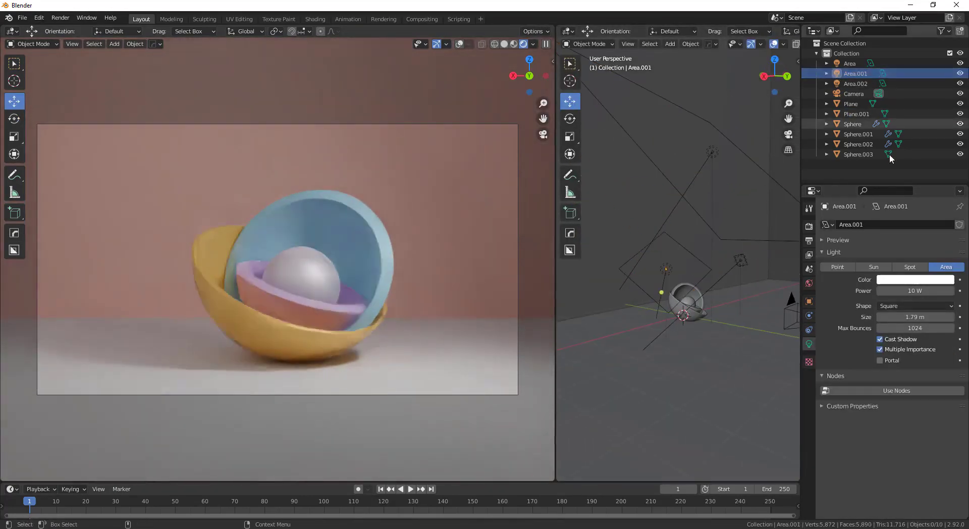
{"action": "left_click", "coordinate": [850, 63]}
{"action": "key", "text": "g"}
{"action": "left_click_drag", "start_coordinate": [712, 287], "coordinate": [740, 329]}
- Try hiding the 10 W area light and raising the other side light's power to 100 W
{"action": "left_click", "coordinate": [670, 272]}
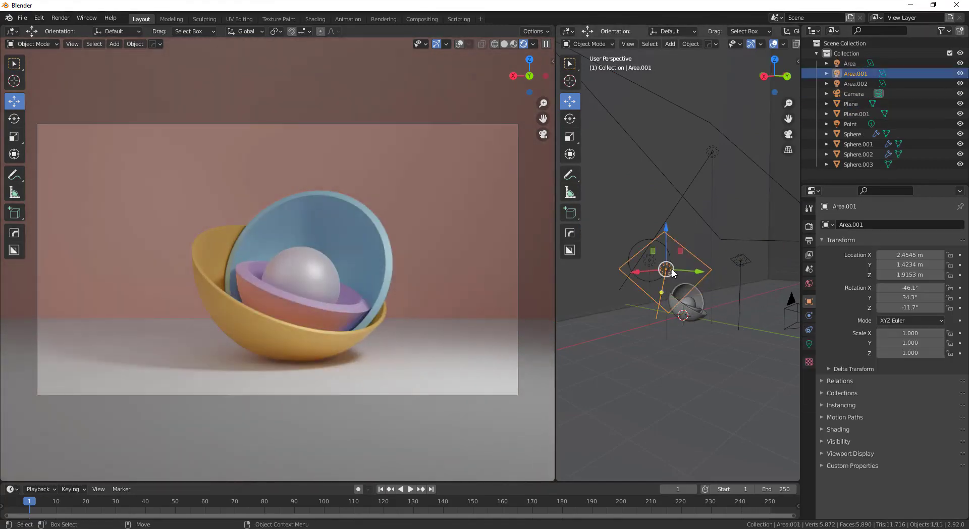
{"action": "left_click", "coordinate": [960, 73]}
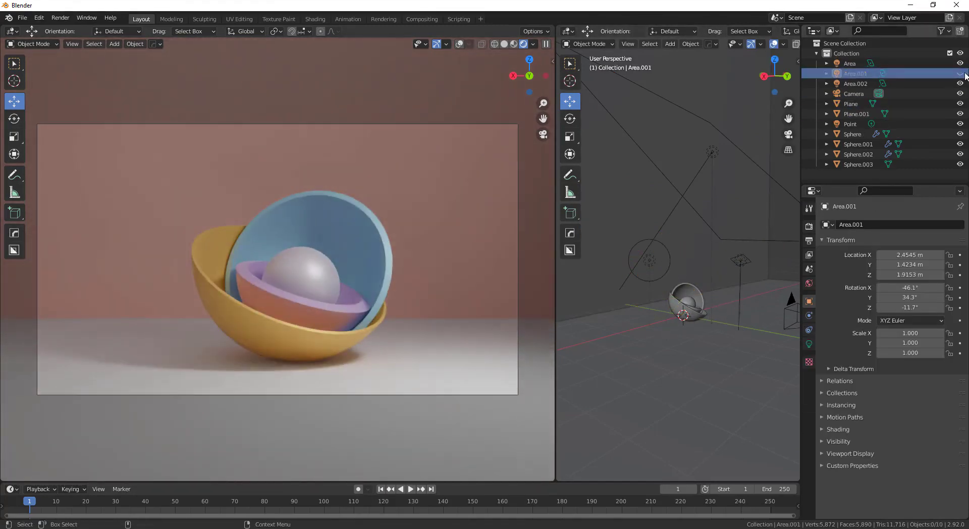
{"action": "middle_click_drag", "start_coordinate": [735, 304], "coordinate": [640, 286]}
{"action": "left_click_drag", "start_coordinate": [699, 317], "coordinate": [750, 313]}
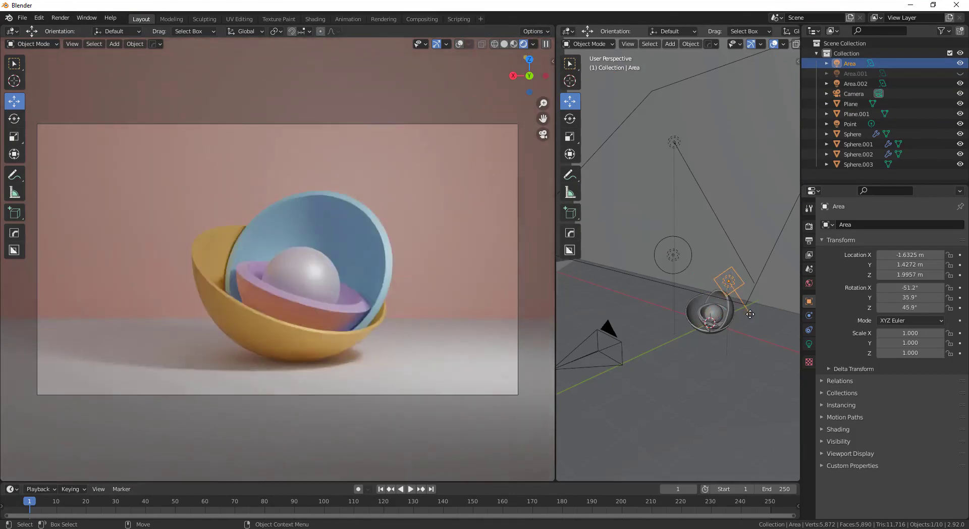
{"action": "left_click", "coordinate": [809, 343]}
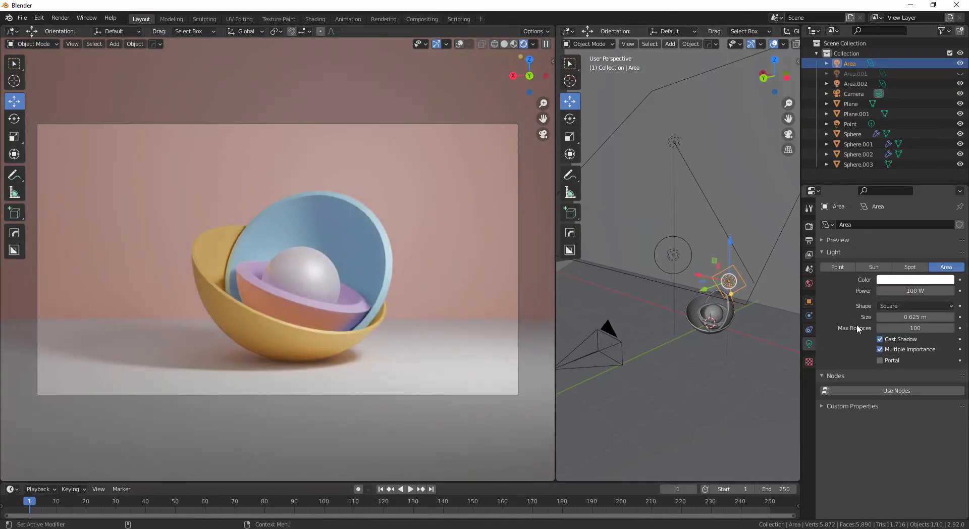
- Reposition and rotate the small side area light close to the bowls, with its size at 0.553 m
{"action": "middle_click_drag", "start_coordinate": [747, 302], "coordinate": [676, 312]}
{"action": "left_click_drag", "start_coordinate": [661, 285], "coordinate": [655, 321]}
{"action": "key", "text": "r"}
{"action": "key", "text": "g"}
{"action": "left_click_drag", "start_coordinate": [654, 321], "coordinate": [692, 324]}
{"action": "middle_click_drag", "start_coordinate": [691, 324], "coordinate": [747, 320]}
{"action": "mouse_move", "coordinate": [741, 286]}
{"action": "left_mouse_down"}
{"action": "mouse_move", "coordinate": [709, 274]}
{"action": "mouse_move", "coordinate": [727, 280]}
{"action": "left_mouse_up"}
{"action": "middle_click_drag", "start_coordinate": [785, 376], "coordinate": [770, 361]}
{"action": "left_click_drag", "start_coordinate": [724, 316], "coordinate": [695, 325]}
{"action": "left_click_drag", "start_coordinate": [724, 273], "coordinate": [729, 263]}
{"action": "left_click_drag", "start_coordinate": [742, 312], "coordinate": [738, 309]}
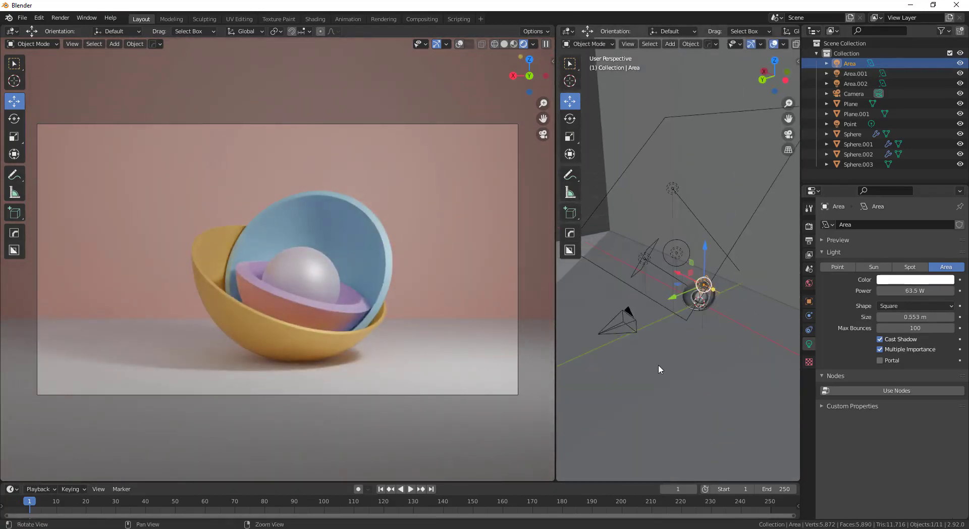
- Open the Cycles render settings and render the camera view
{"action": "left_click_drag", "start_coordinate": [556, 331], "coordinate": [479, 331]}
{"action": "left_click", "coordinate": [809, 226]}
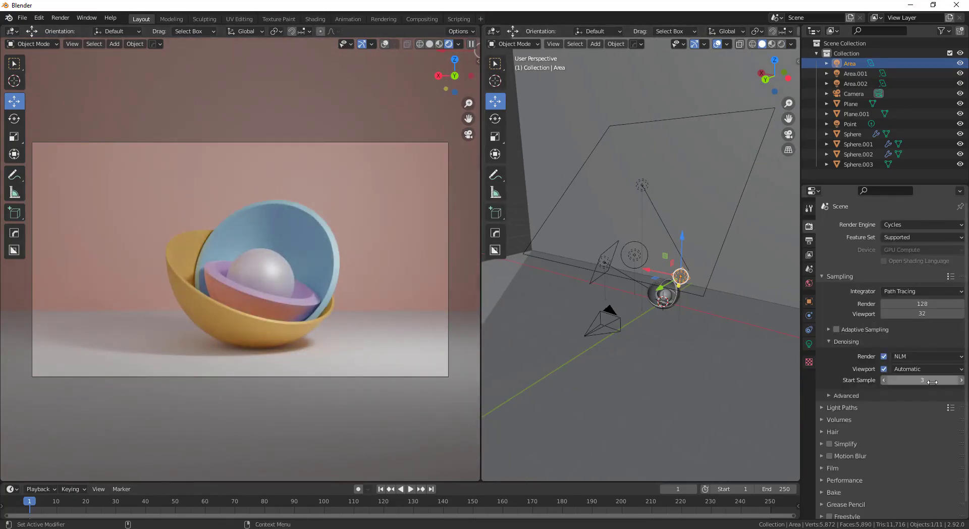
{"action": "key", "text": "F12"}
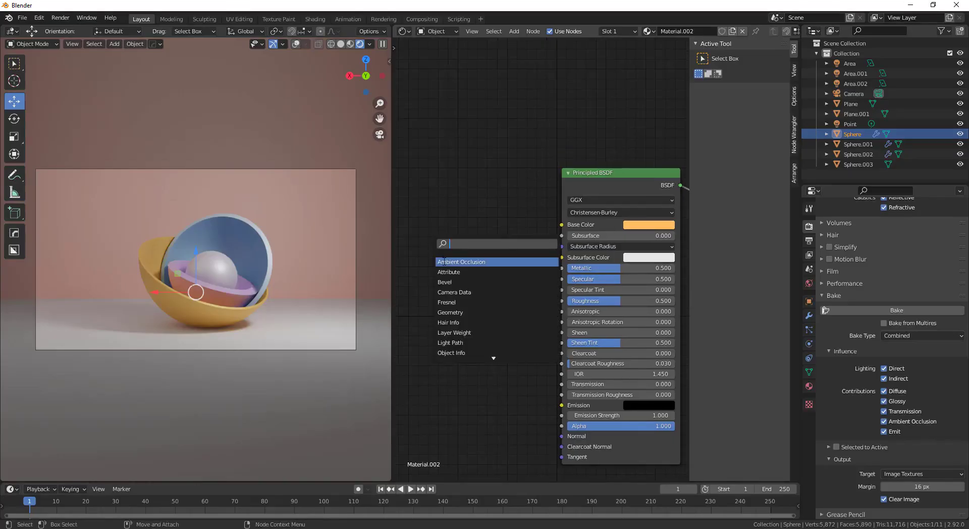
- Add Ambient Occlusion and ColorRamp nodes to the outer bowl's material, feeding AO through the ramp into the Base Color
{"action": "left_click", "coordinate": [511, 260]}
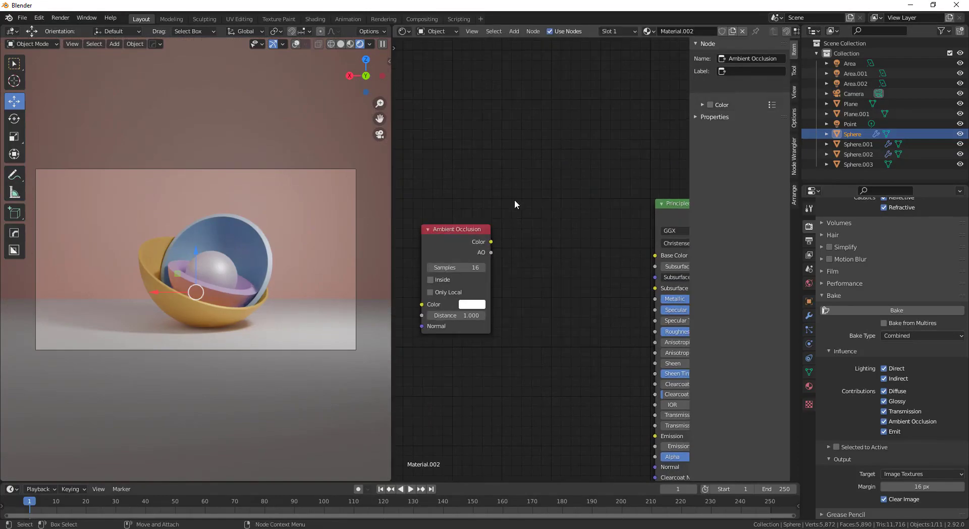
{"action": "left_click", "coordinate": [533, 236]}
{"action": "left_click", "coordinate": [533, 235]}
{"action": "left_click_drag", "start_coordinate": [490, 252], "coordinate": [514, 306]}
{"action": "left_click_drag", "start_coordinate": [565, 214], "coordinate": [546, 222]}
{"action": "middle_click_drag", "start_coordinate": [571, 227], "coordinate": [548, 266]}
{"action": "left_click_drag", "start_coordinate": [592, 272], "coordinate": [633, 295]}
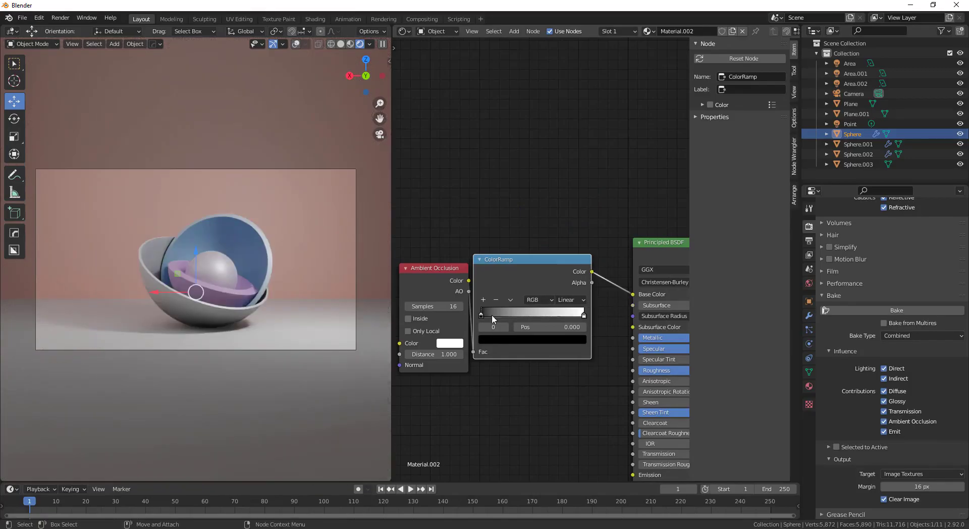
- Move the ramp's dark stop to 0.045 and give the Ambient Occlusion node a yellow color with 4 samples
{"action": "left_click_drag", "start_coordinate": [491, 314], "coordinate": [488, 317]}
{"action": "left_click_drag", "start_coordinate": [500, 277], "coordinate": [507, 278]}
{"action": "left_click", "coordinate": [453, 342]}
{"action": "left_click", "coordinate": [489, 254]}
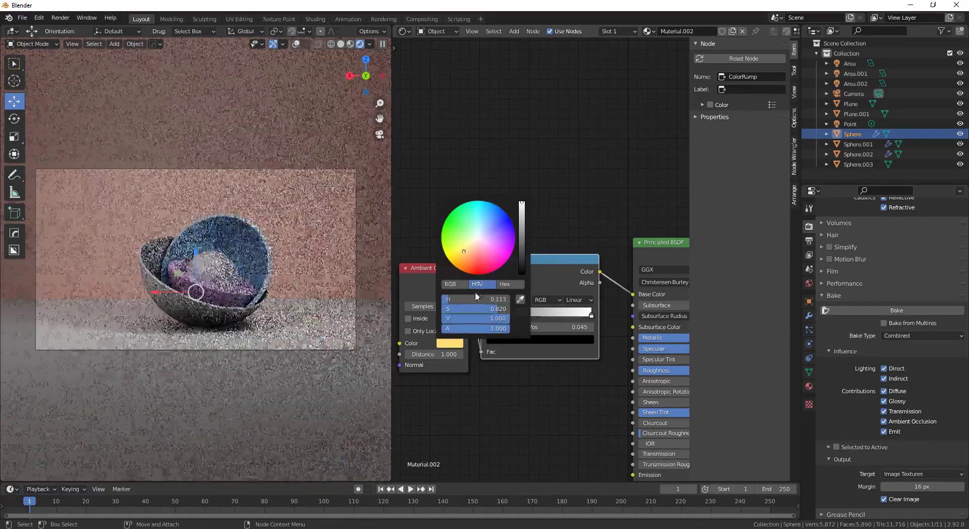
{"action": "key", "text": "Escape"}
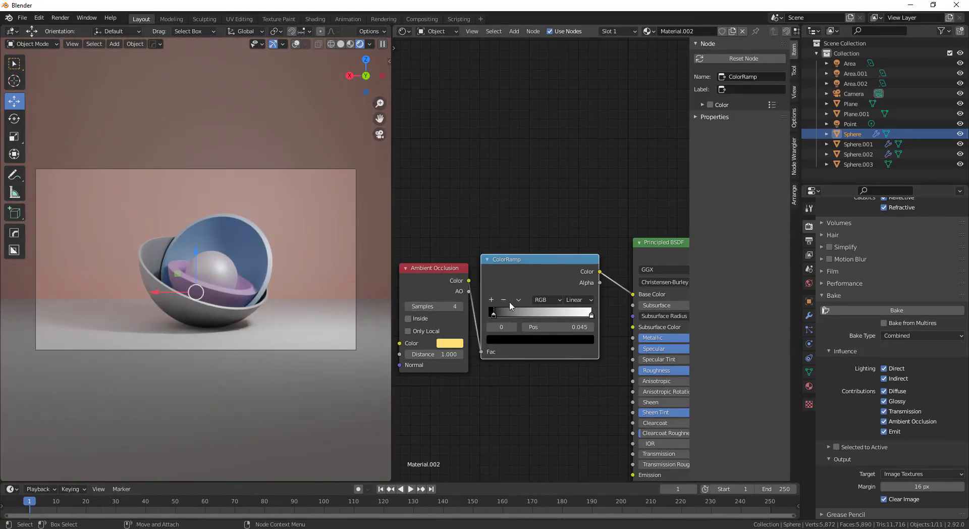
- Color the ramp's dark stop orange with hue 0.063 and saturation 0.963, and move it to position 0.305
{"action": "left_click", "coordinate": [507, 339]}
{"action": "scroll", "coordinate": [521, 240], "scroll_direction": "up", "scroll_amount": 10}
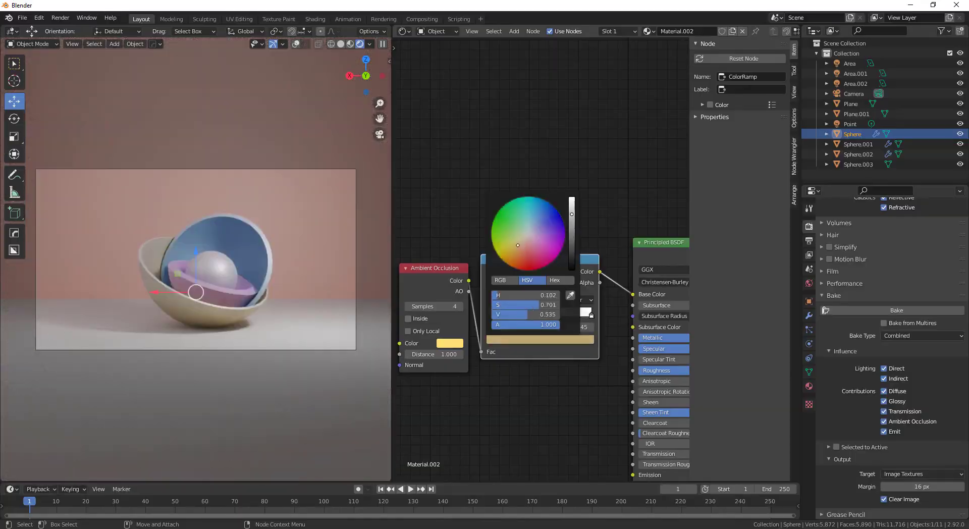
{"action": "left_click_drag", "start_coordinate": [518, 246], "coordinate": [511, 257]}
{"action": "left_click_drag", "start_coordinate": [500, 315], "coordinate": [525, 315]}
- Set the Ambient Occlusion node's distance to 0 and recolor the ramp's first stop pale yellow
{"action": "left_click_drag", "start_coordinate": [440, 354], "coordinate": [406, 354]}
{"action": "left_click", "coordinate": [517, 339]}
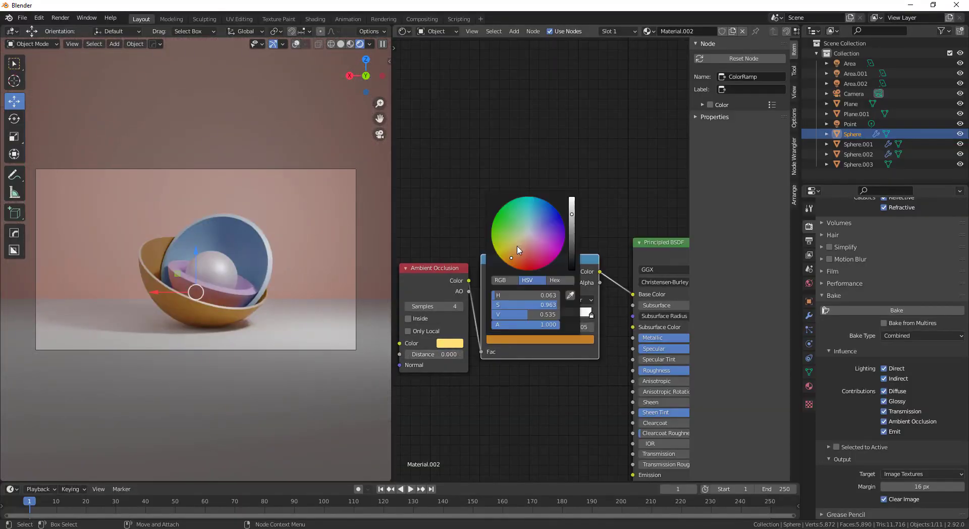
{"action": "left_click_drag", "start_coordinate": [517, 247], "coordinate": [513, 246]}
{"action": "scroll", "coordinate": [512, 246], "scroll_direction": "up", "scroll_amount": 5}
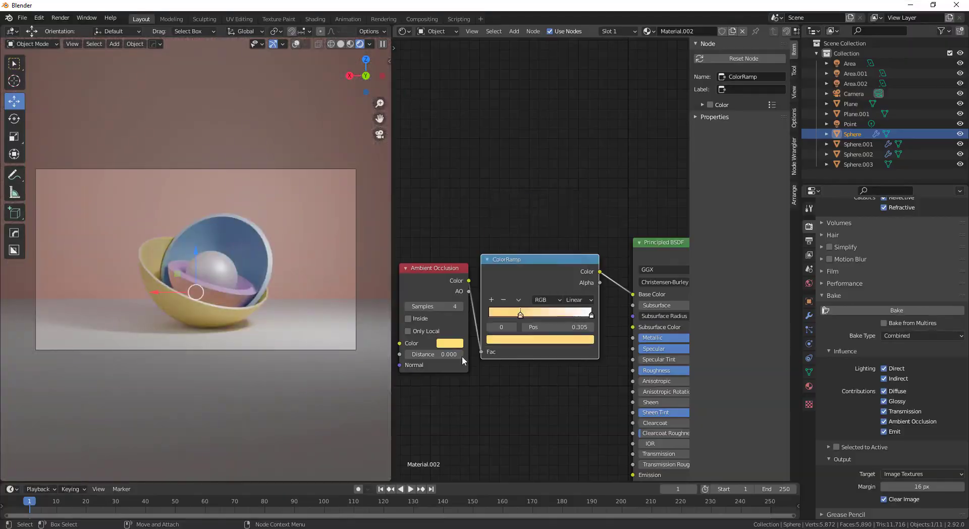
- Shift the ramp's pale yellow stop back toward the dark end and widen the 3D viewport over the node editor
{"action": "left_click_drag", "start_coordinate": [520, 315], "coordinate": [501, 316]}
{"action": "scroll", "coordinate": [525, 223], "scroll_direction": "down", "scroll_amount": 4}
{"action": "left_click_drag", "start_coordinate": [392, 195], "coordinate": [563, 195]}
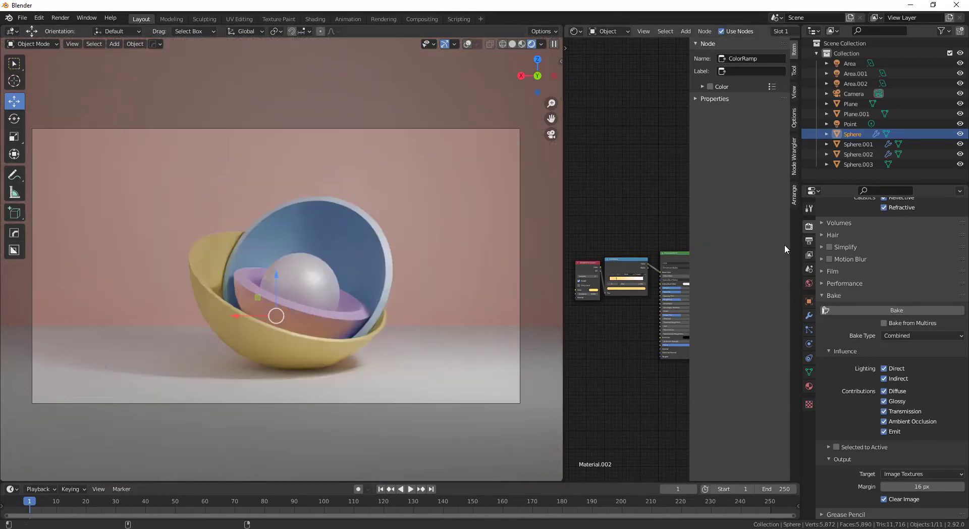
- Enable Cycles denoising, using NLM for the final render and Automatic for the viewport
{"action": "scroll", "coordinate": [858, 242], "scroll_direction": "up", "scroll_amount": 12}
{"action": "left_click", "coordinate": [889, 225]}
{"action": "left_click", "coordinate": [889, 236]}
{"action": "left_click", "coordinate": [891, 227]}
{"action": "left_click", "coordinate": [891, 256]}
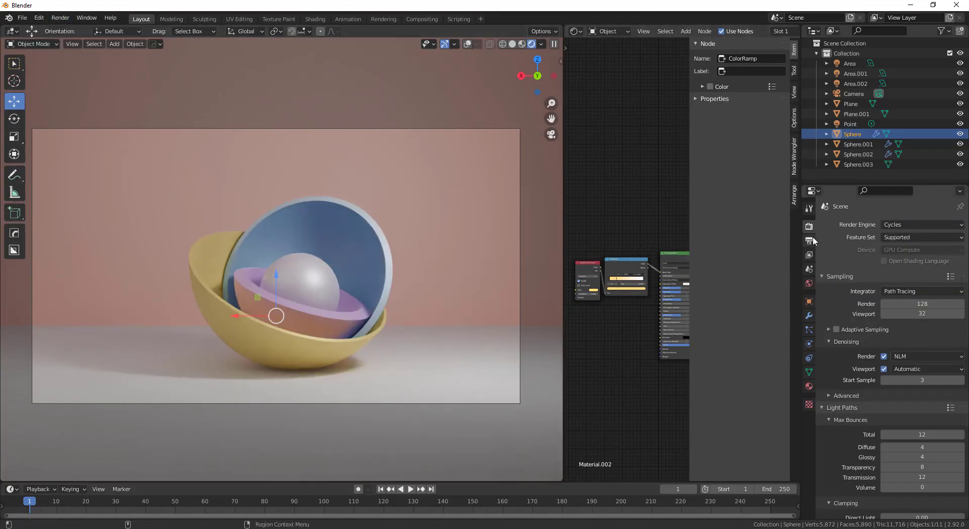
- Review the Film render settings and set the viewport denoising start sample to 1
{"action": "left_click", "coordinate": [838, 276]}
{"action": "left_click", "coordinate": [840, 289]}
{"action": "left_click", "coordinate": [838, 348]}
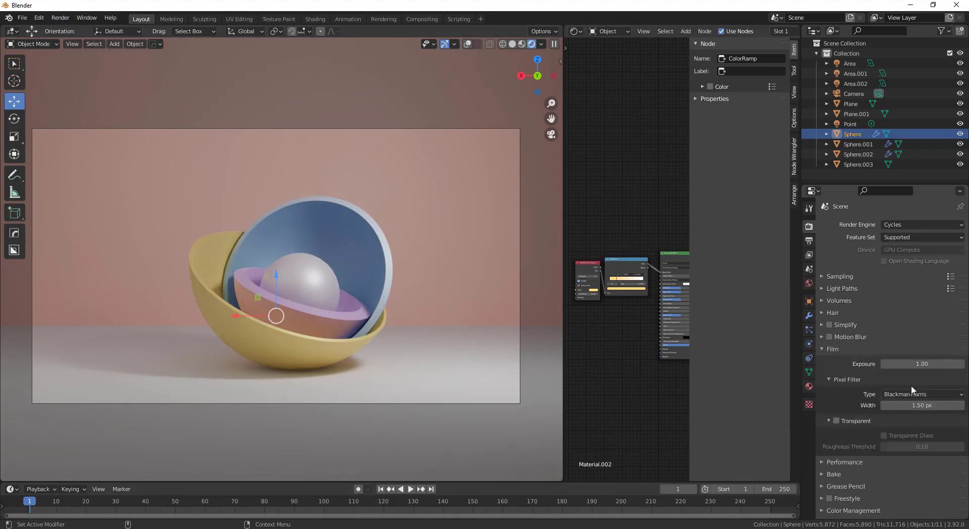
{"action": "left_click", "coordinate": [857, 347]}
{"action": "left_click", "coordinate": [853, 278]}
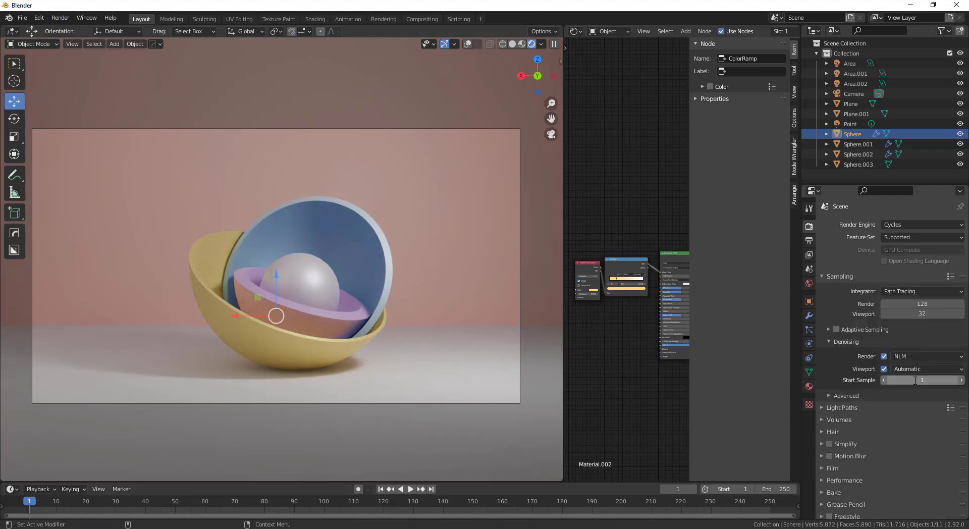
- Render the camera view as a still image and save the render result
{"action": "key", "text": "F12"}
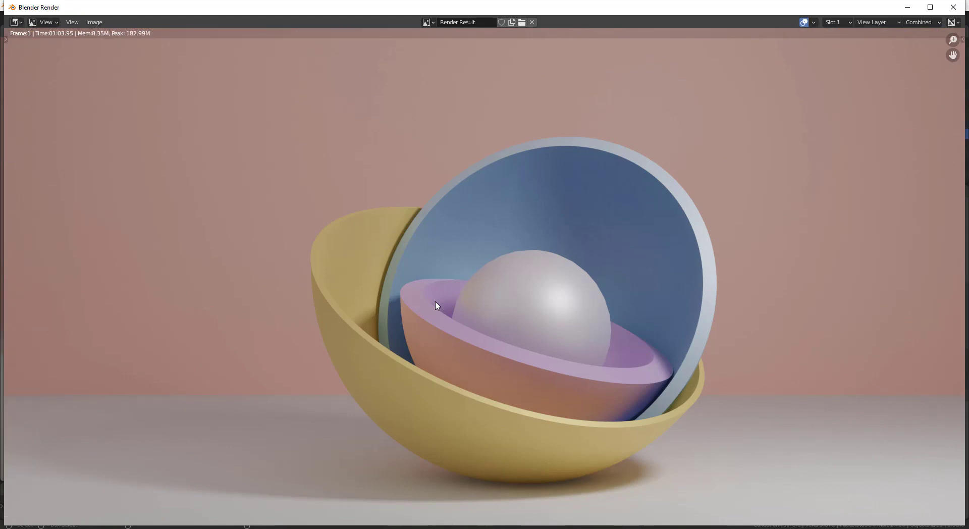
{"action": "scroll", "coordinate": [436, 305], "scroll_direction": "down", "scroll_amount": 3}
{"action": "scroll", "coordinate": [579, 206], "scroll_direction": "up", "scroll_amount": 1}
{"action": "left_click", "coordinate": [94, 22]}
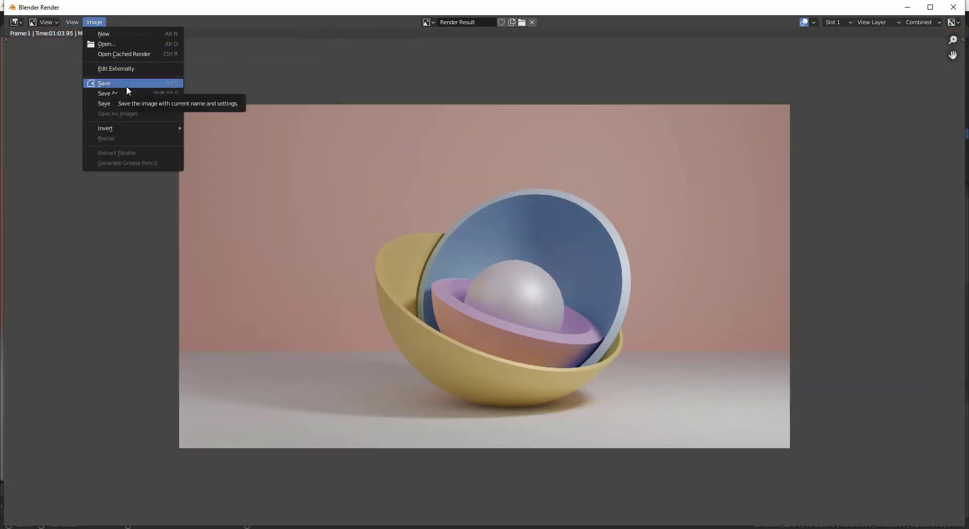
{"action": "left_click", "coordinate": [126, 85]}
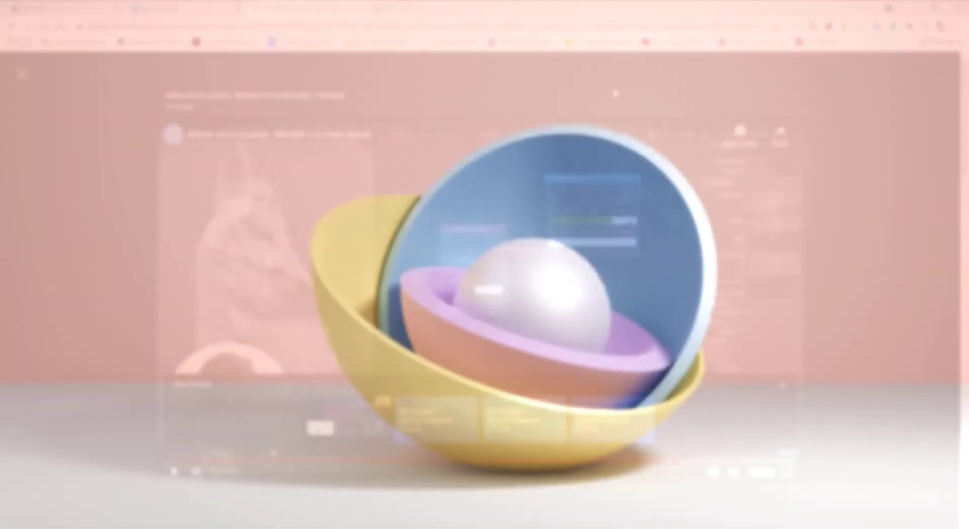